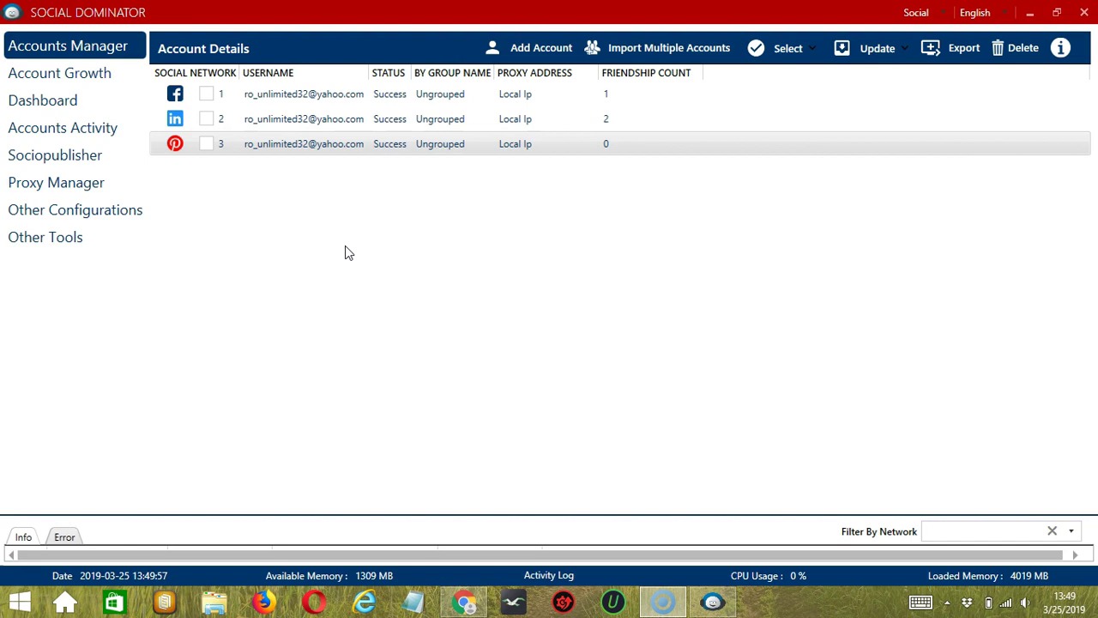
Open the Pinterest account's User Scraper tool through Go to Tools.
right_click(269, 152)
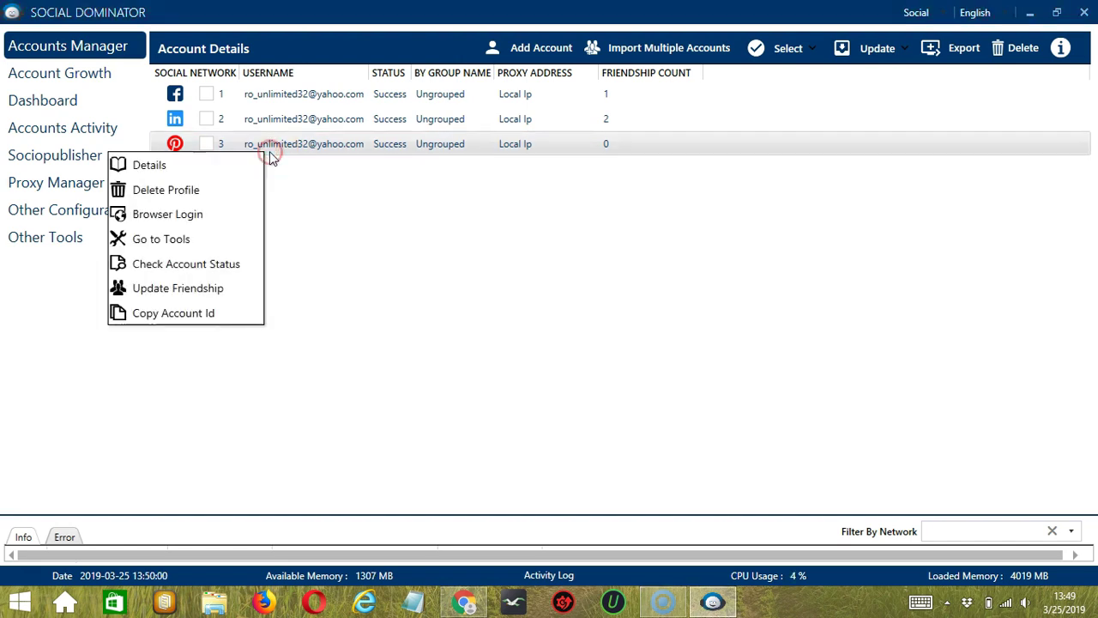
click(212, 241)
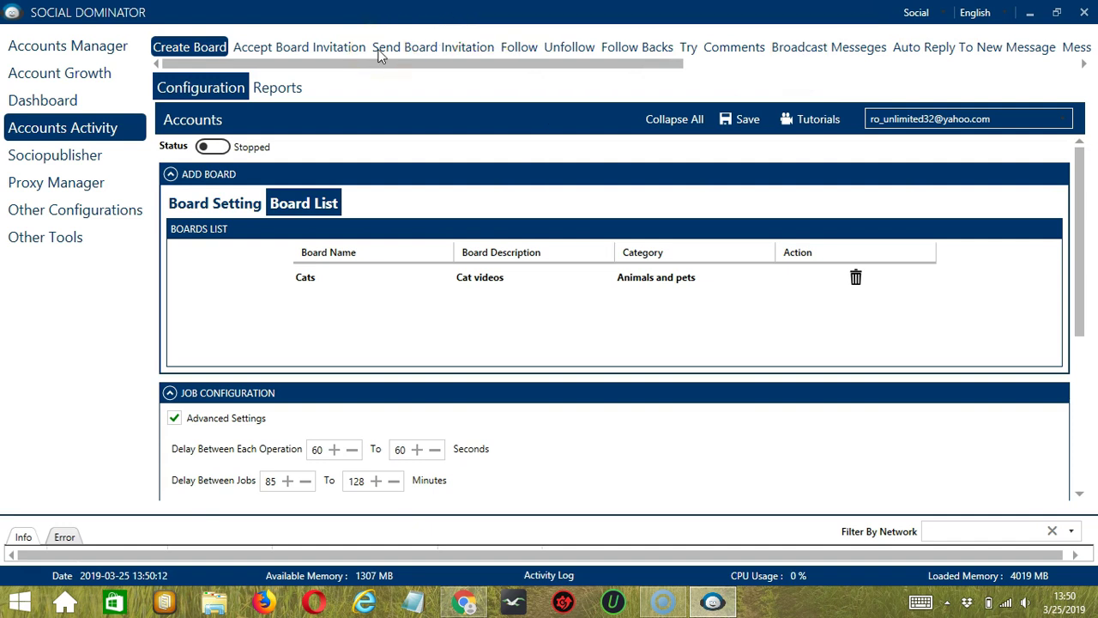
drag(412, 64, 657, 98)
click(786, 49)
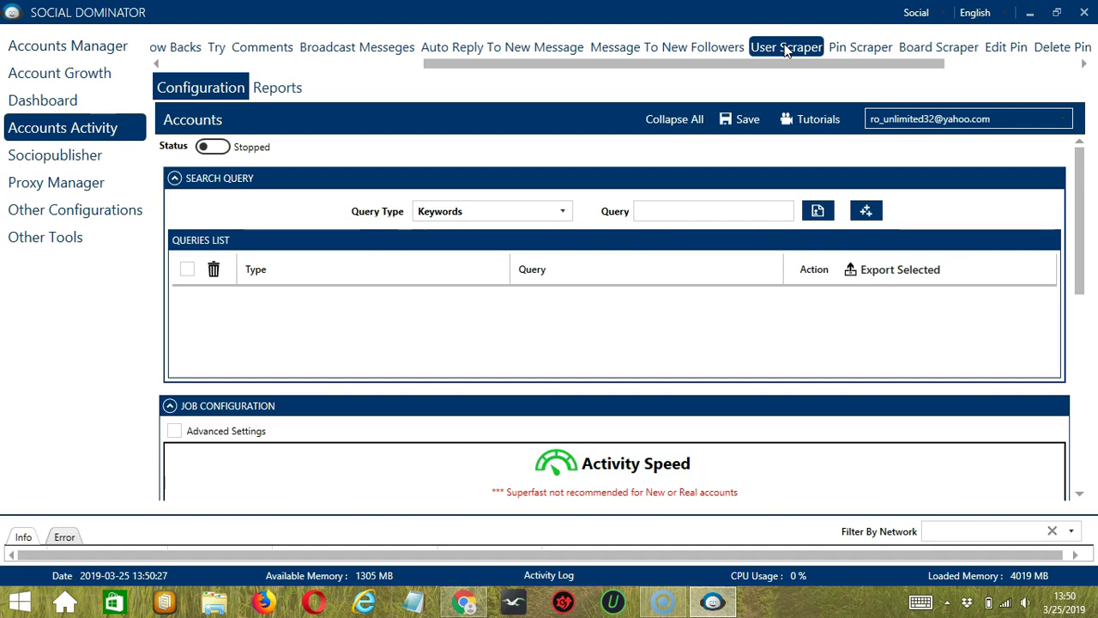
click(760, 50)
click(302, 193)
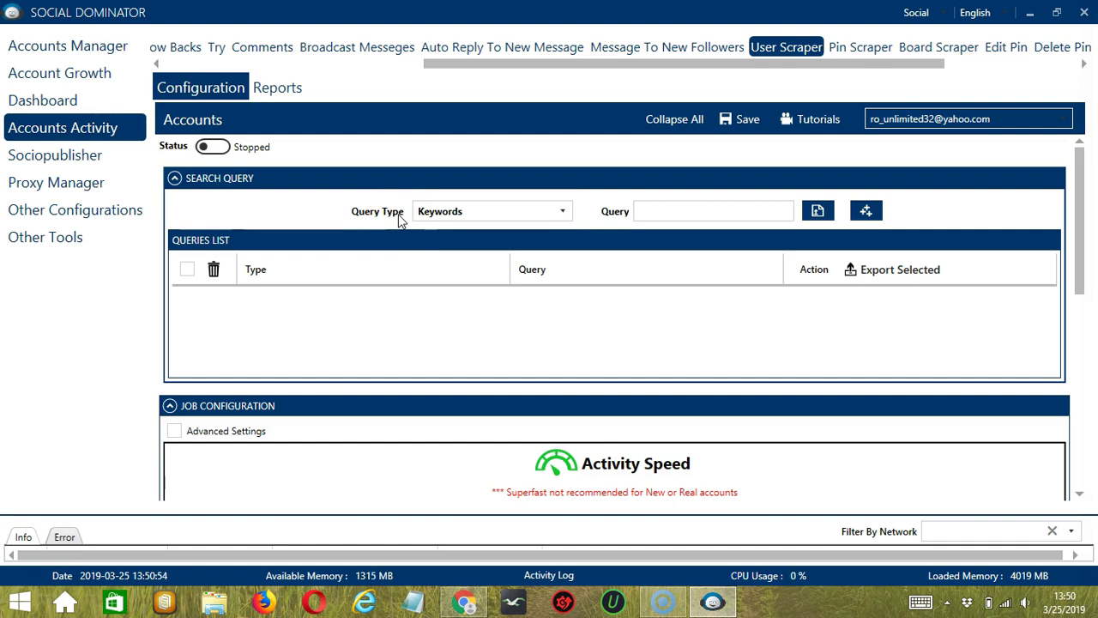
click(562, 212)
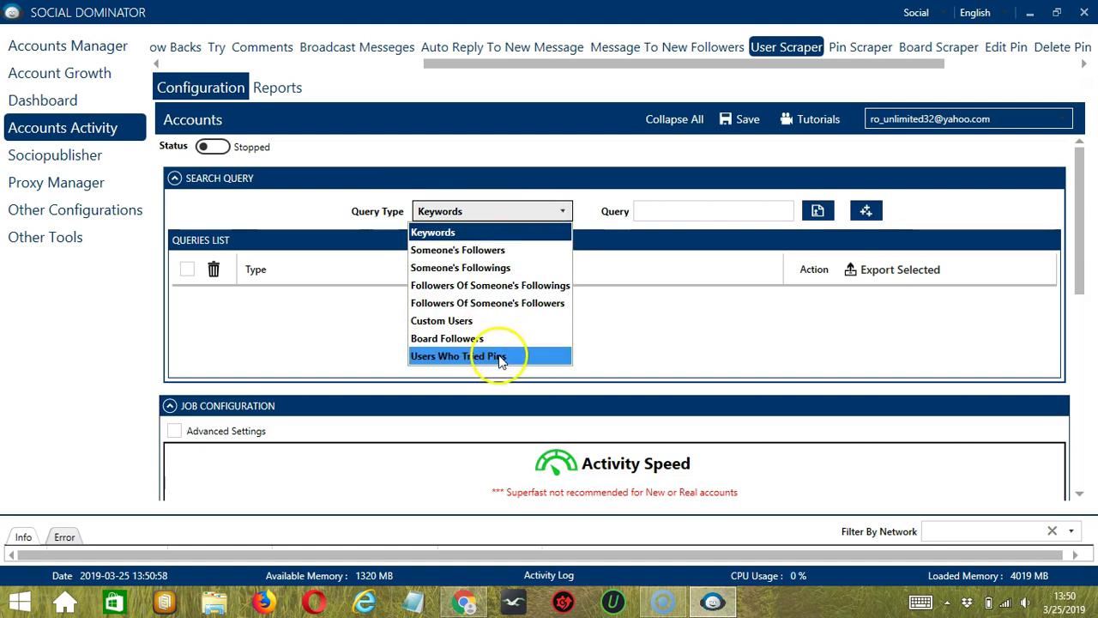
click(648, 211)
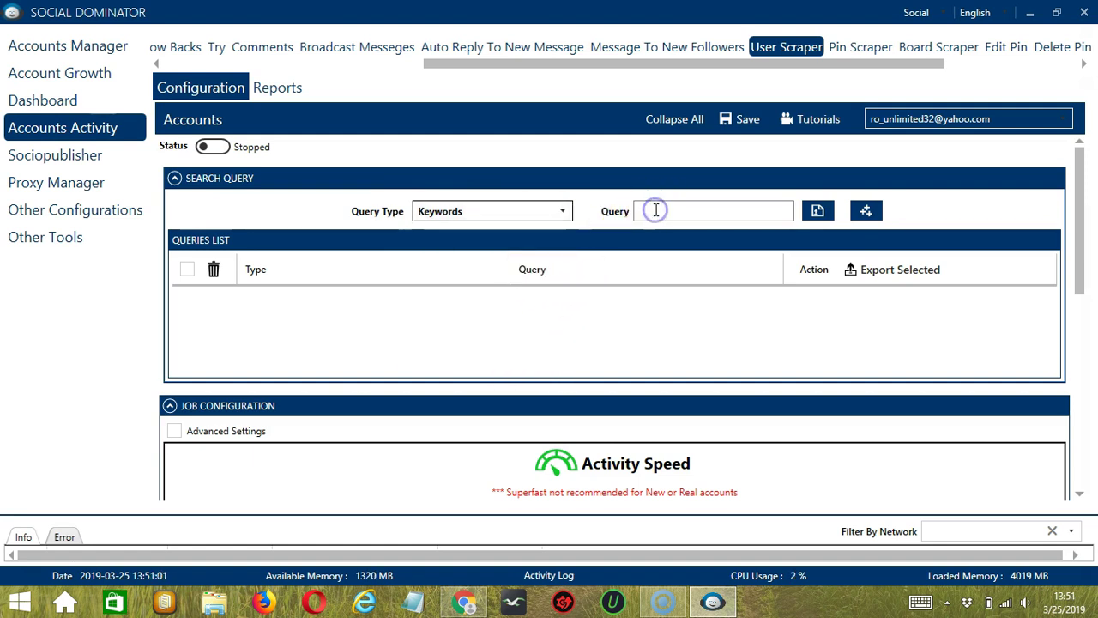
click(648, 211)
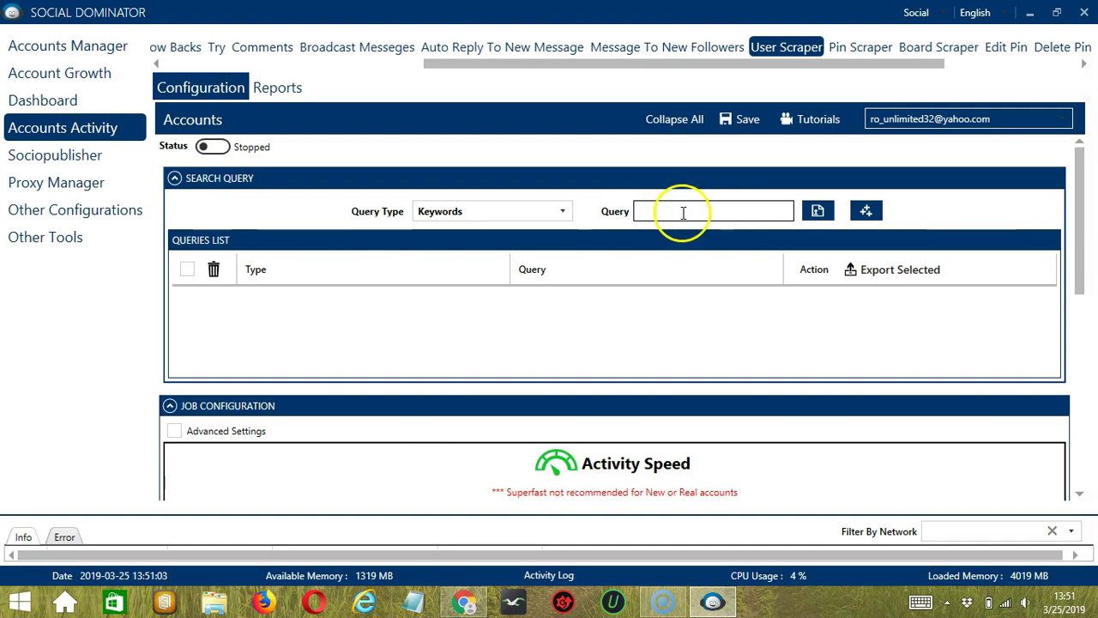
click(819, 211)
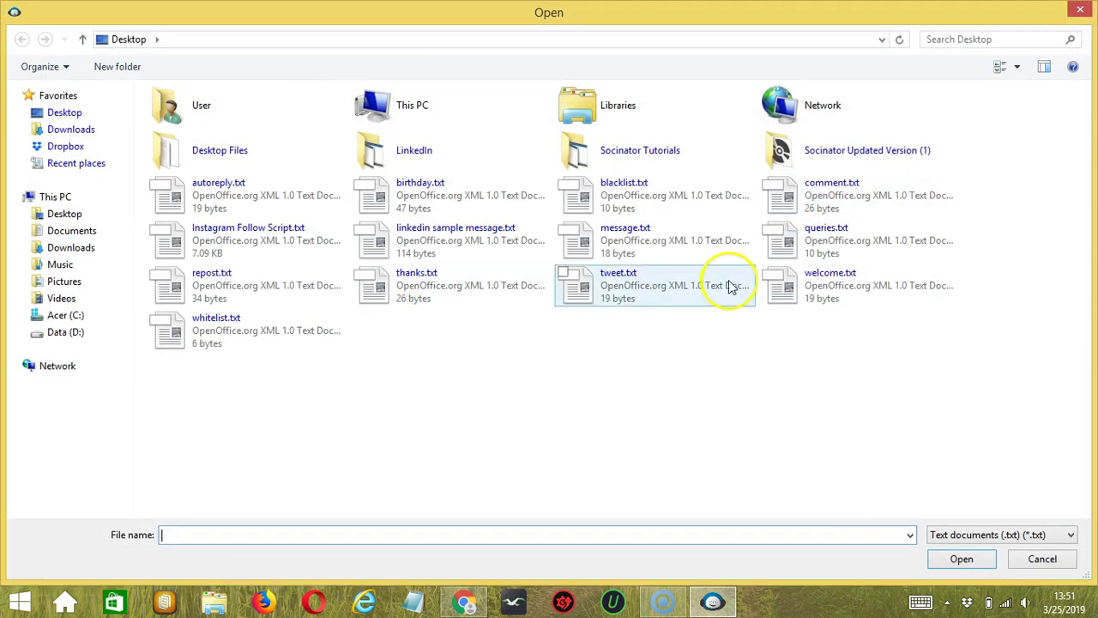
click(1037, 559)
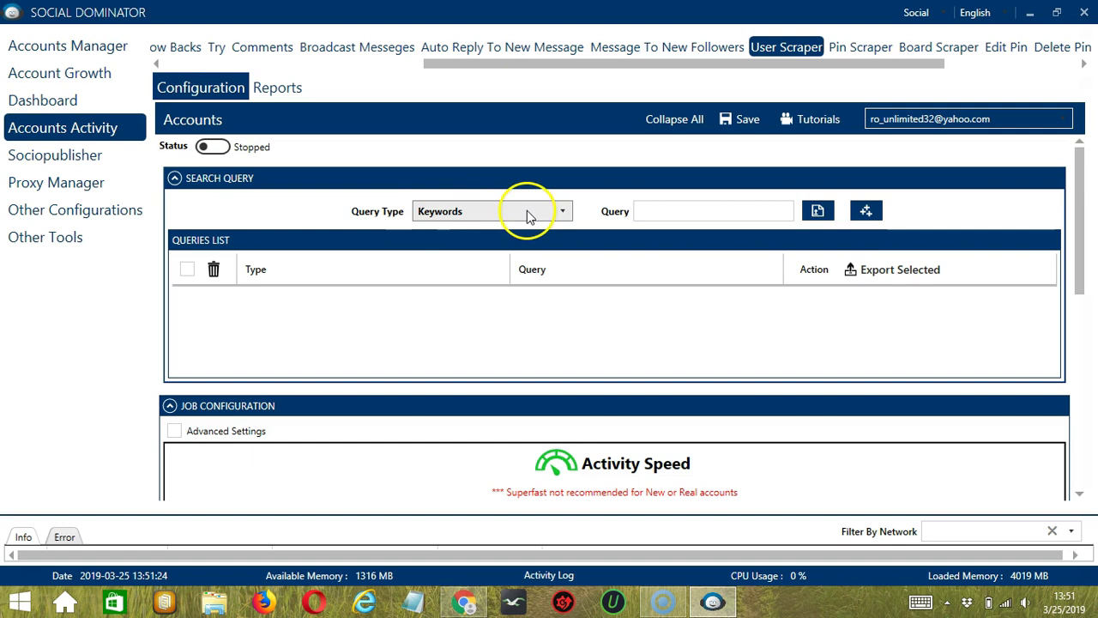
Add the Keywords query 'pets' to the queries list.
click(677, 213)
text(pets)
click(864, 216)
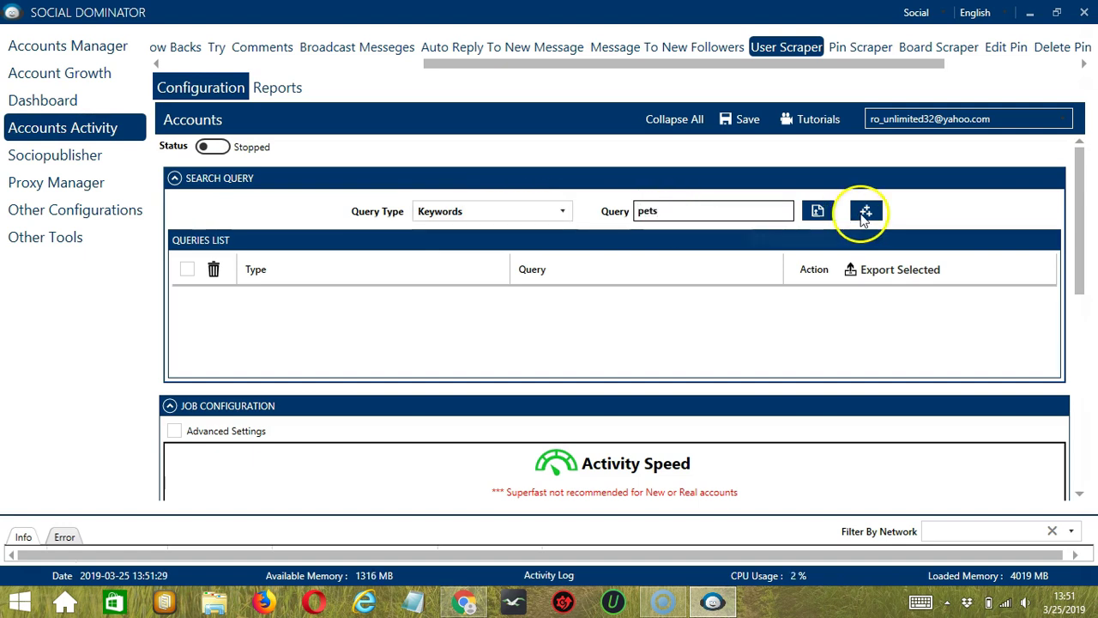
click(864, 216)
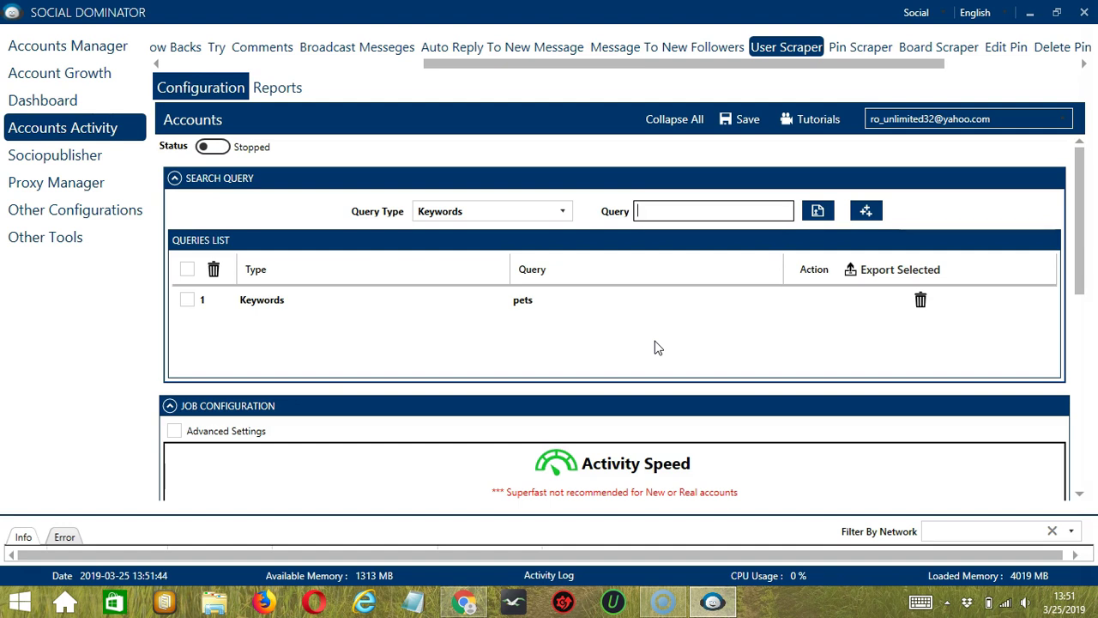
Switch the query type to Someone's Followers.
click(558, 211)
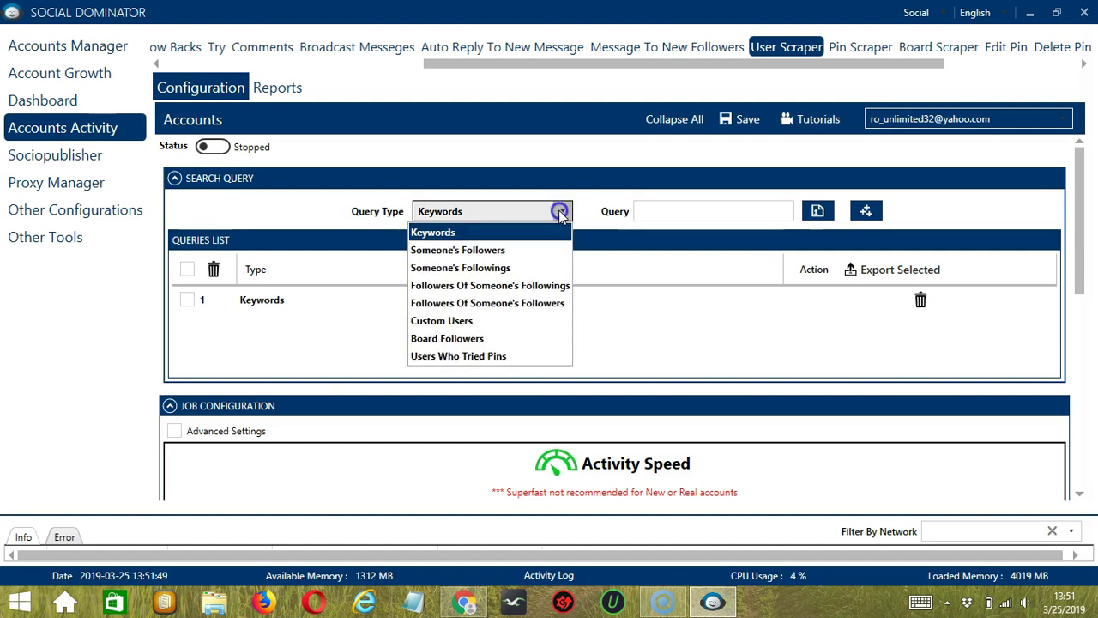
click(521, 252)
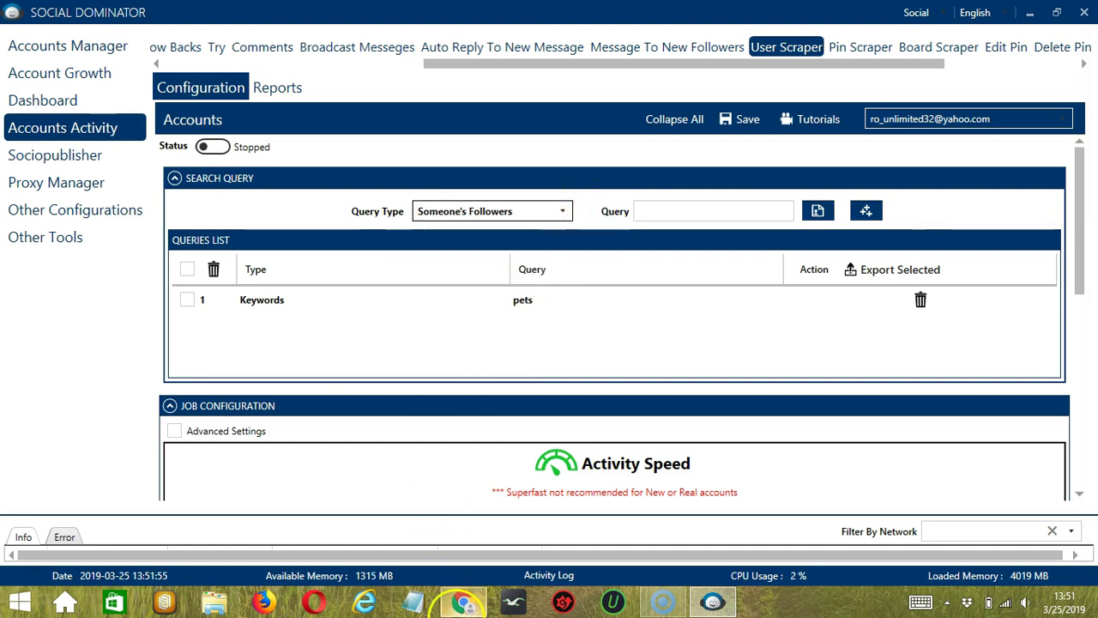
click(464, 601)
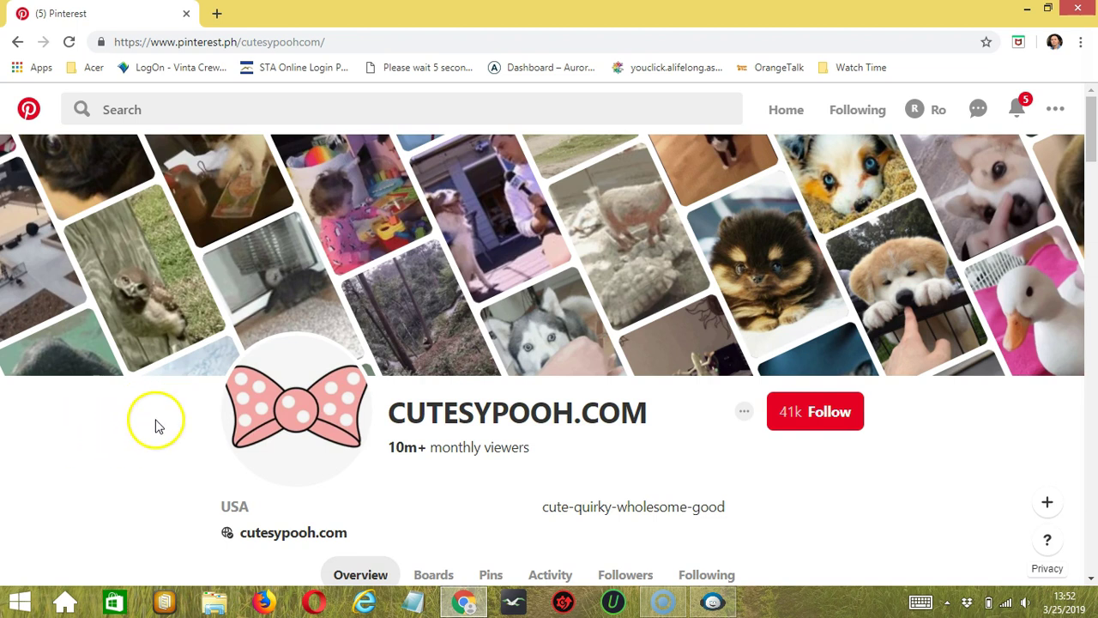
Copy the profile's username from the Pinterest page address and return to Social Dominator.
double_click(286, 48)
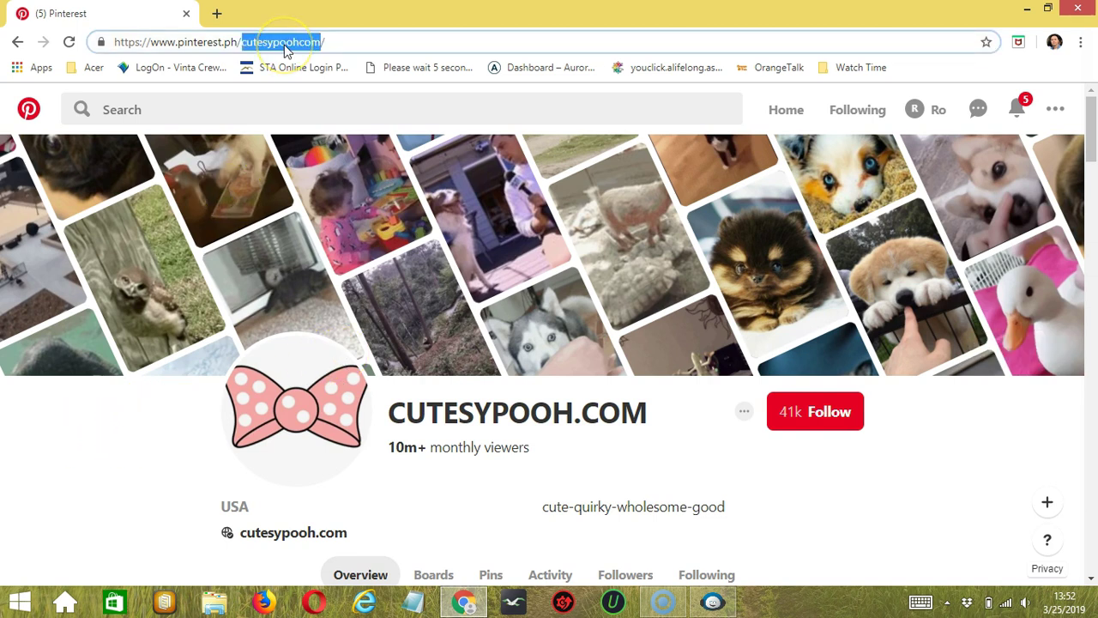
click(277, 45)
click(711, 601)
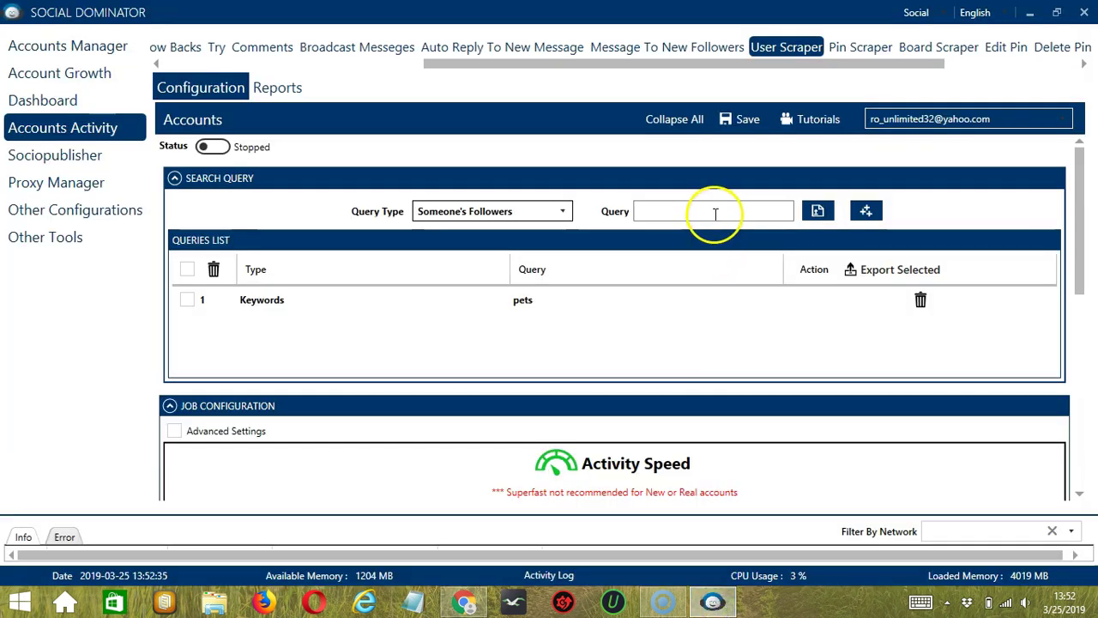
Add Someone's Followers and Someone's Followings queries for the copied username.
text(cutesypoohcom)
click(867, 212)
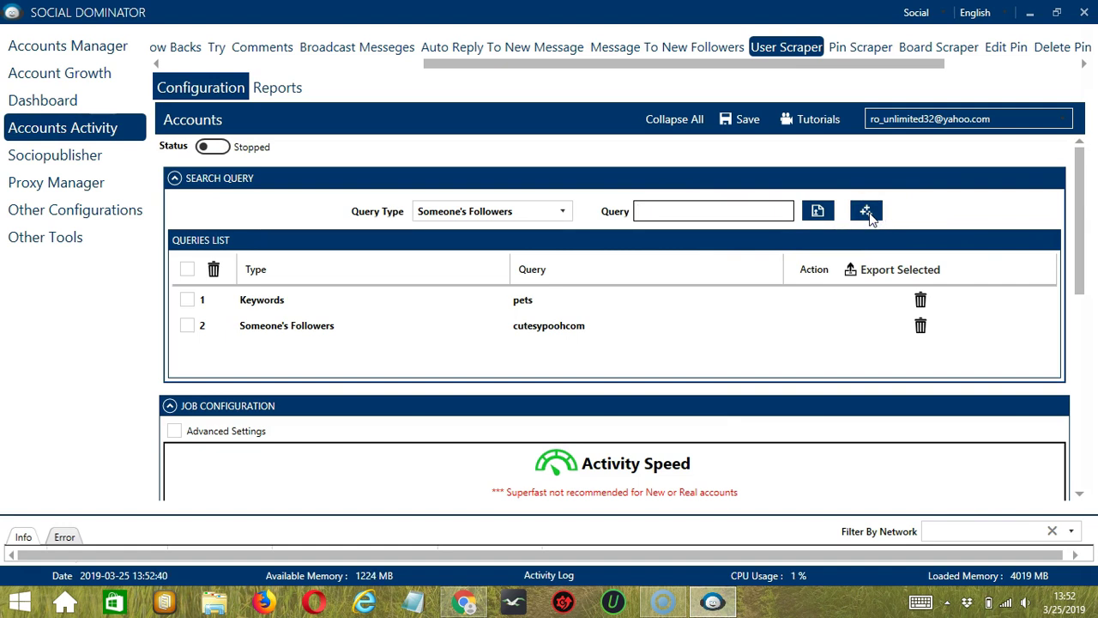
click(564, 211)
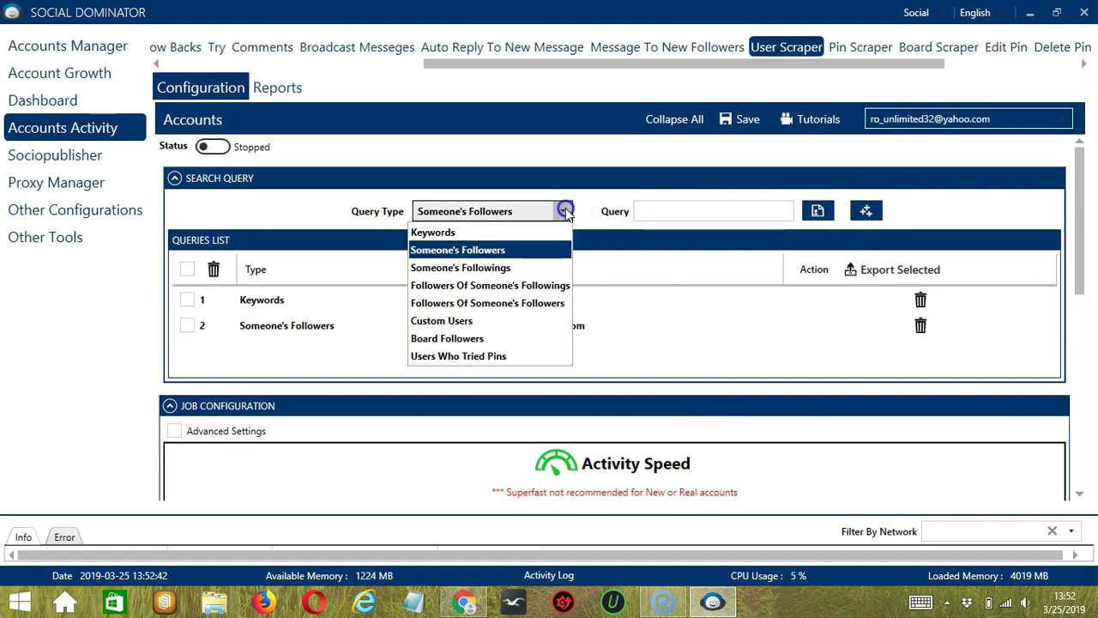
click(496, 269)
click(688, 211)
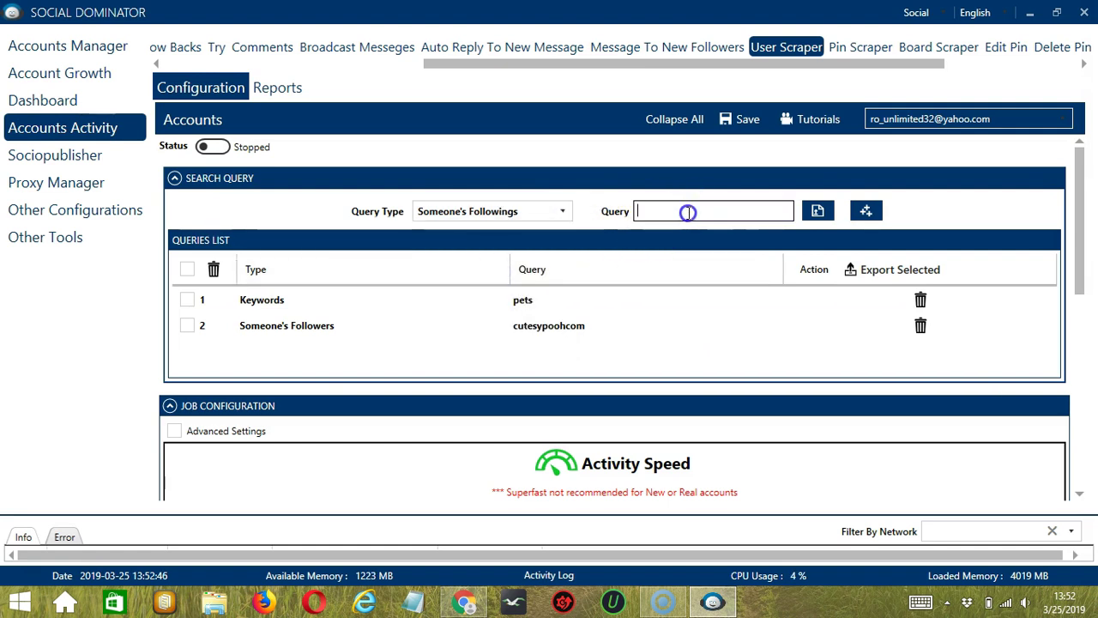
text(cutesypoohcom)
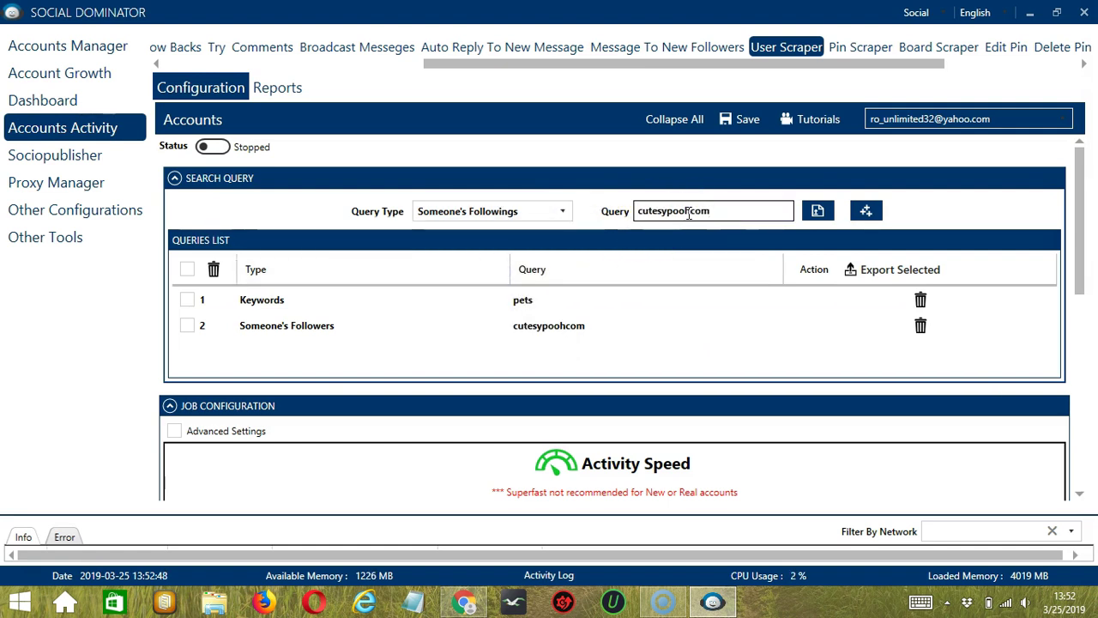
click(868, 211)
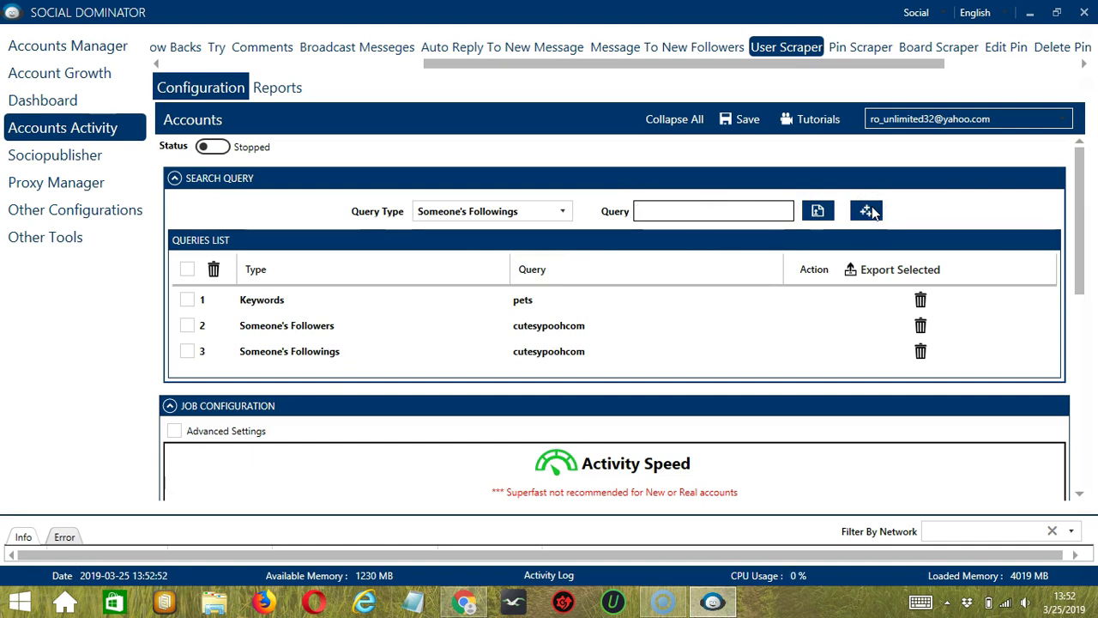
Add Followers Of Someone's Followings and Followers Of Someone's Followers queries, then select Custom Users.
click(562, 211)
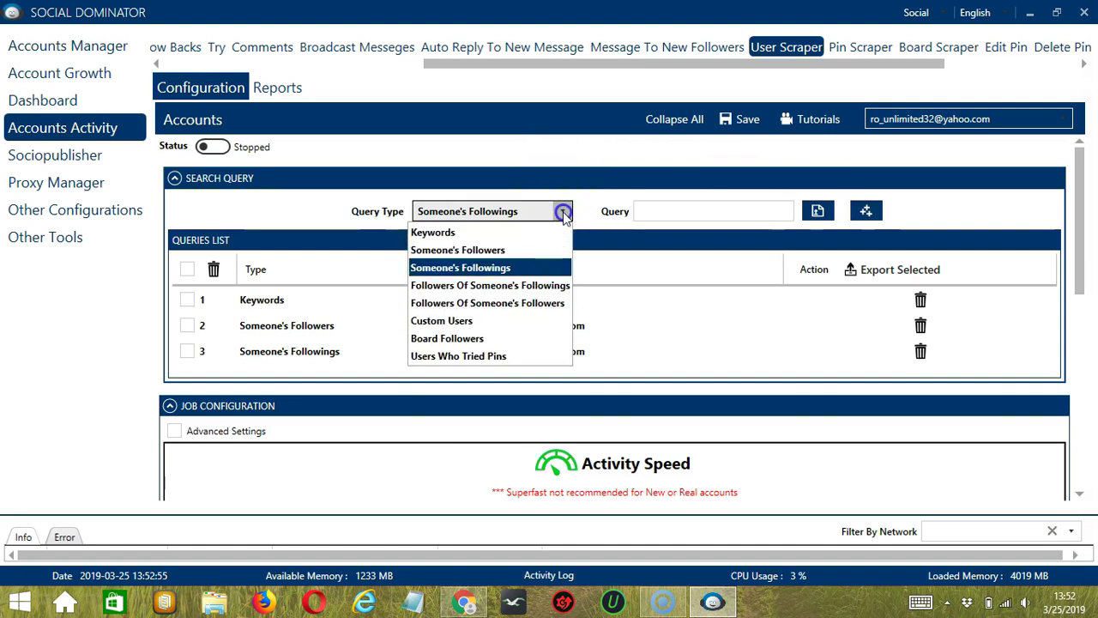
click(487, 287)
click(679, 214)
text(cutesypoohcom)
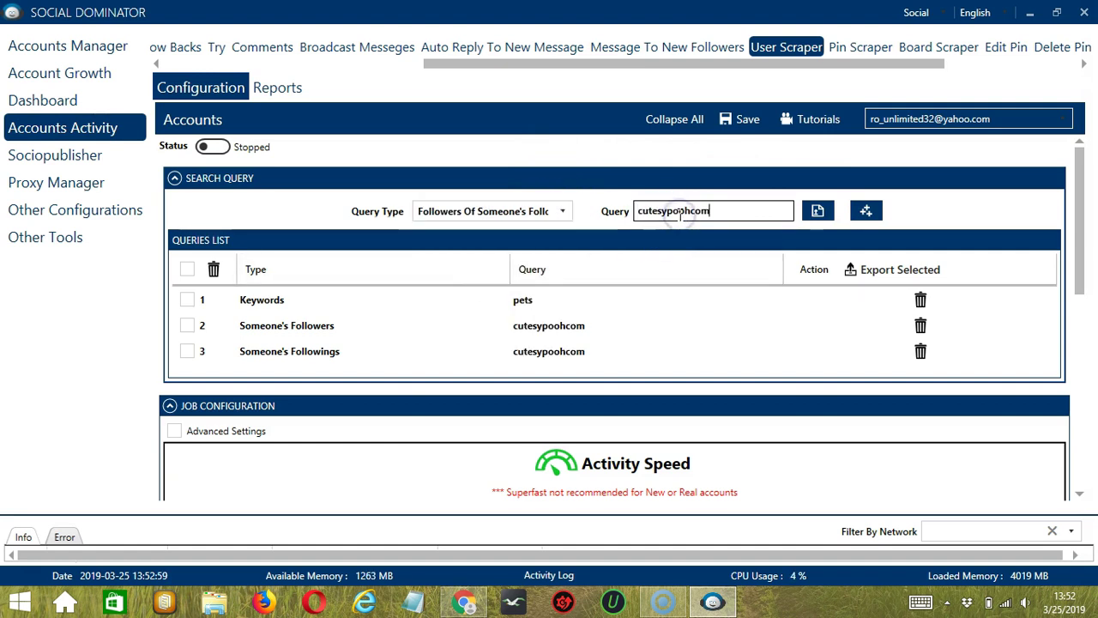
click(866, 211)
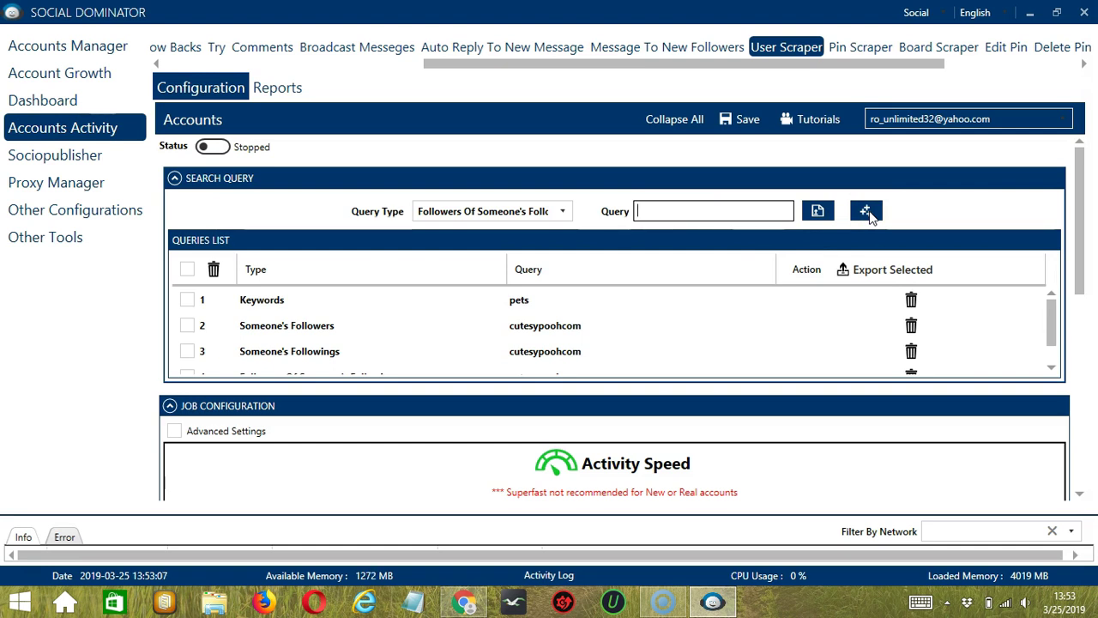
click(559, 210)
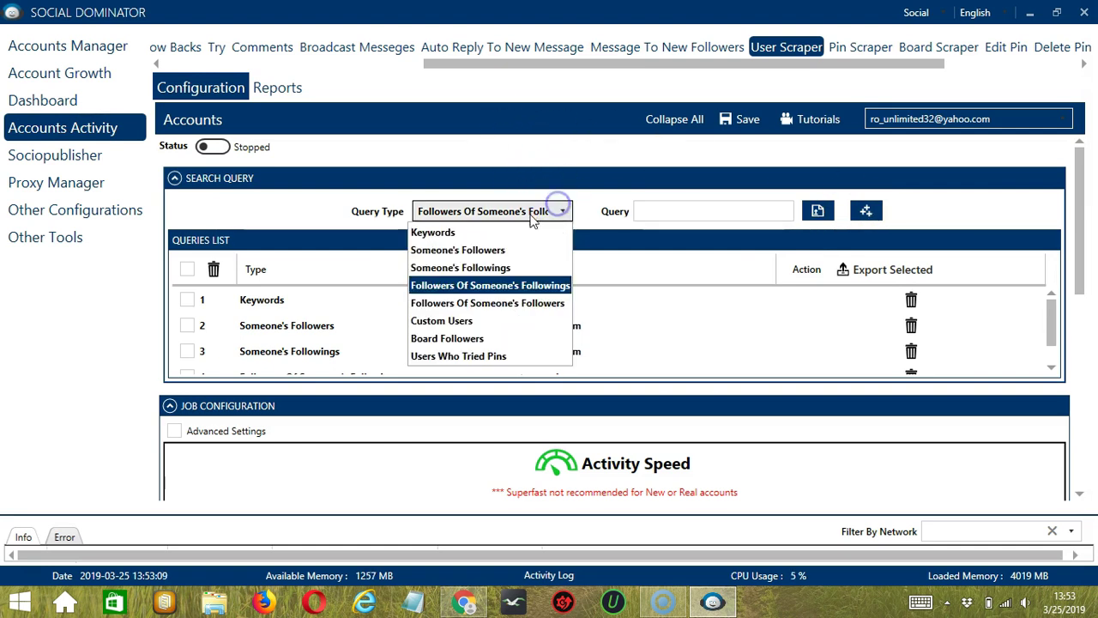
click(503, 304)
text(cutesypoohcom)
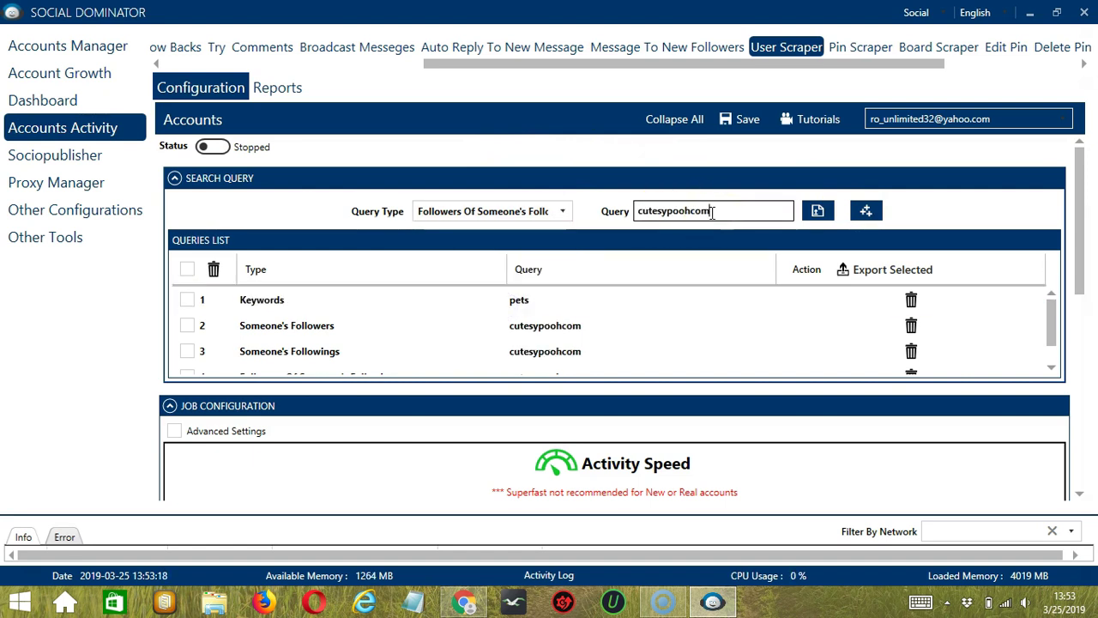
click(865, 211)
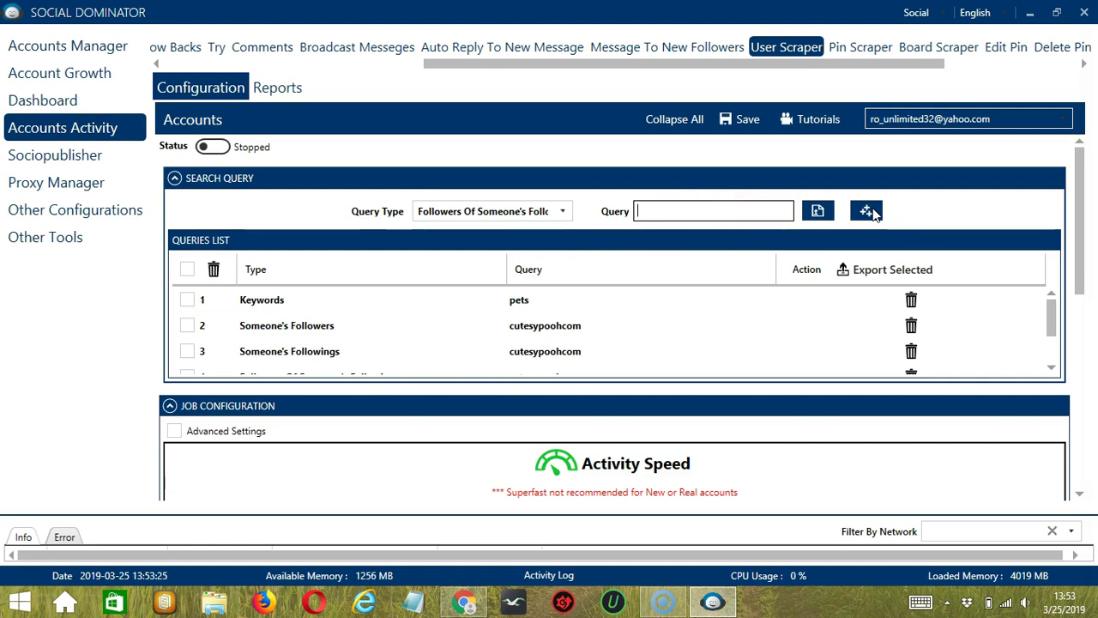
click(562, 211)
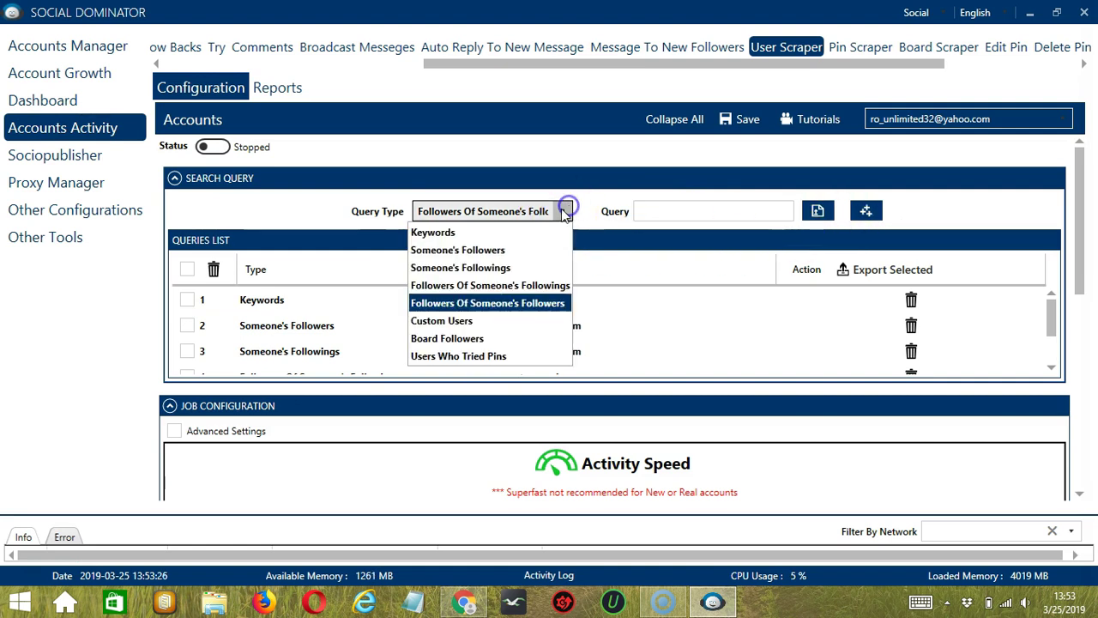
click(506, 320)
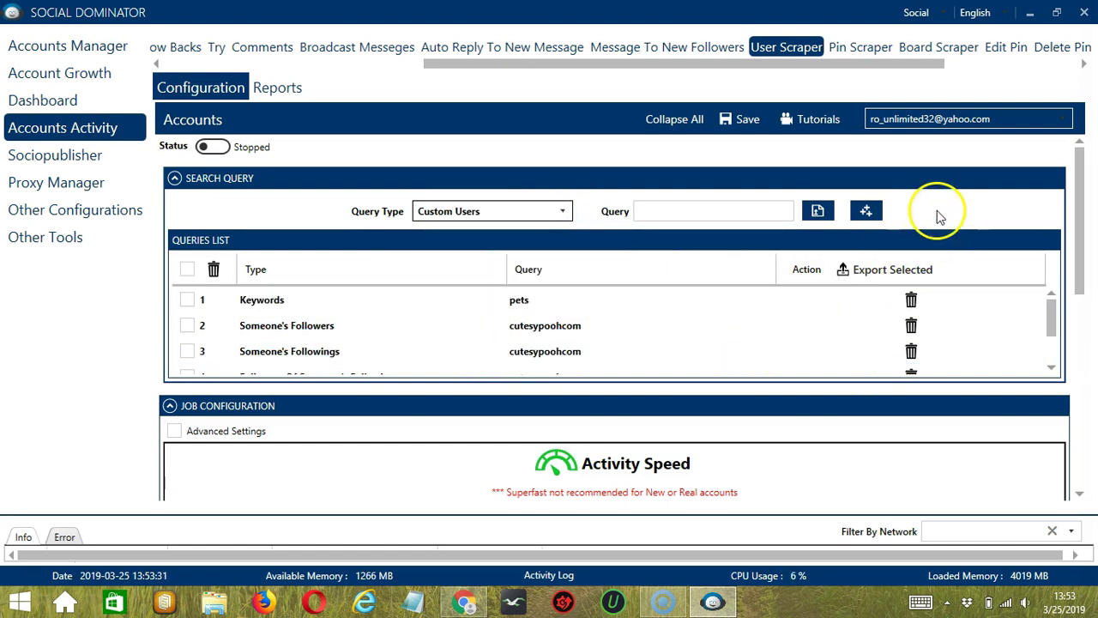
Add cutesypoohcom as a Custom Users query, then set the query type to Board Followers.
click(719, 210)
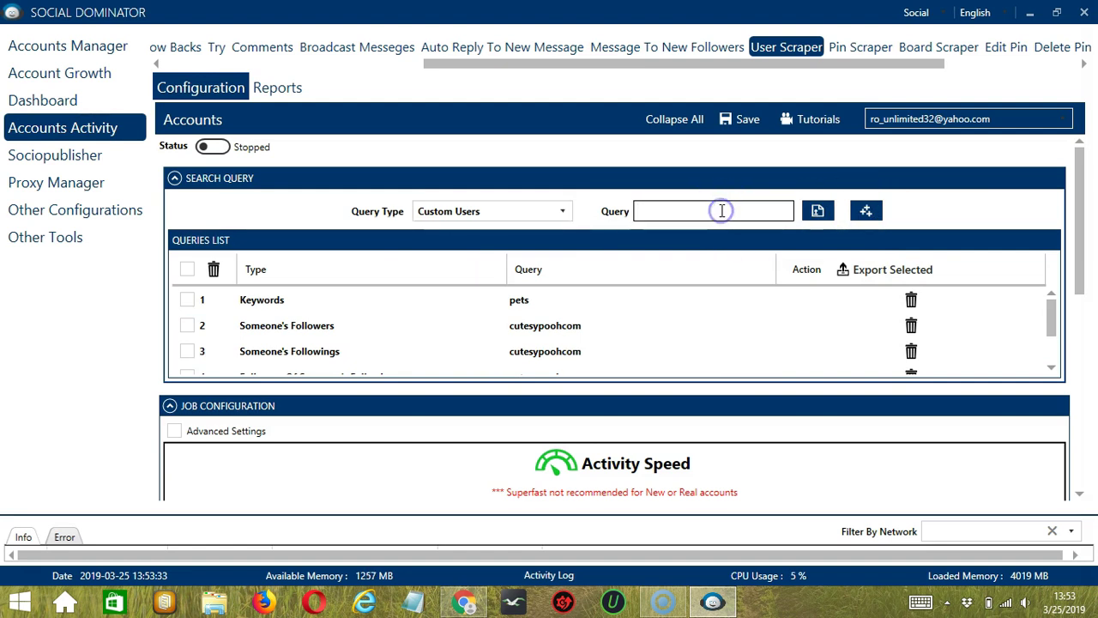
text(cutesypoohcom)
click(870, 211)
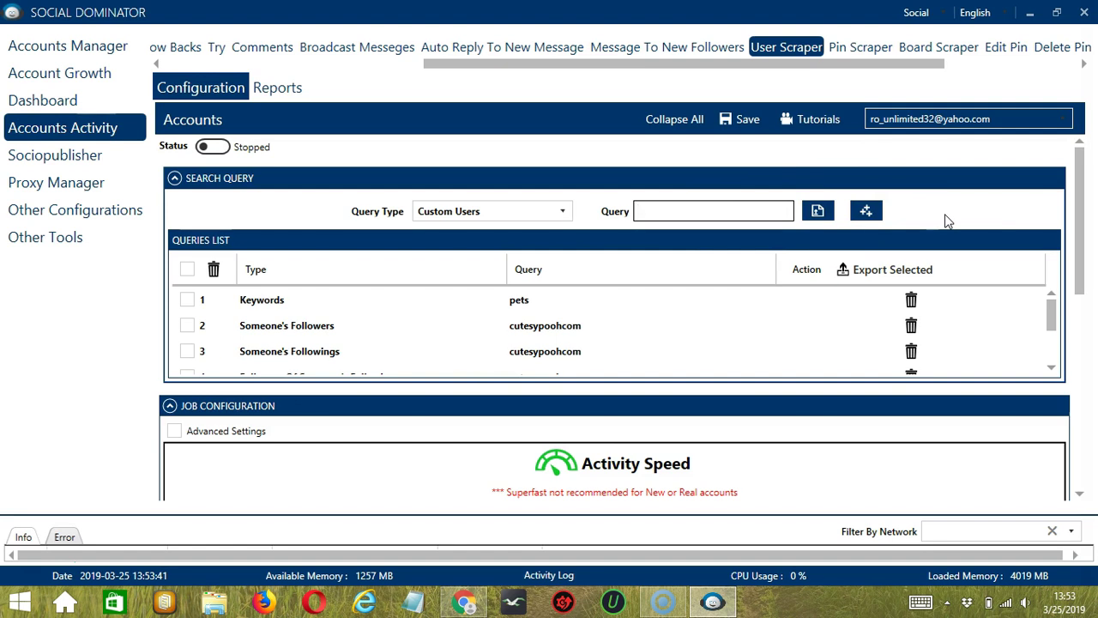
click(559, 219)
click(485, 338)
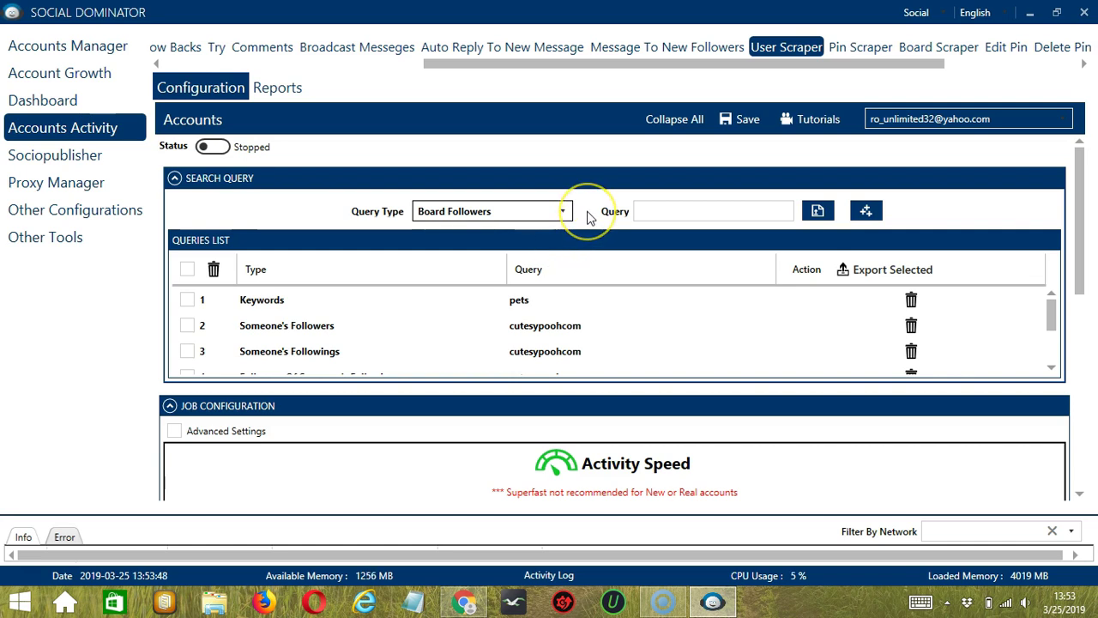
Open the CATS KITTENS KITTIES board in Pinterest and select its web address.
click(468, 600)
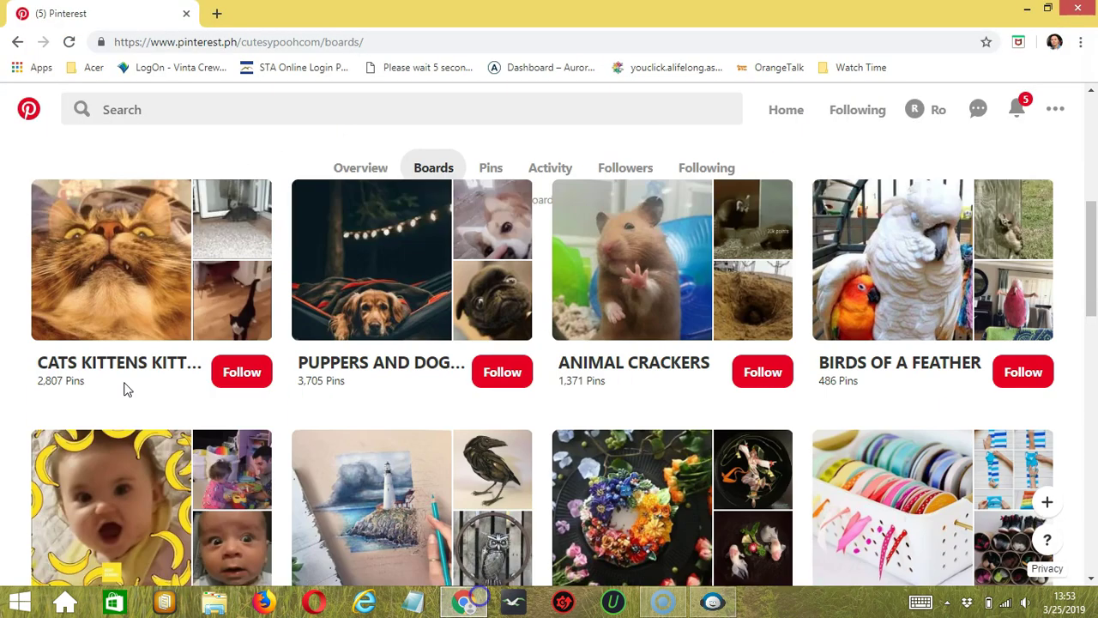
scroll(120, 326, up, 1)
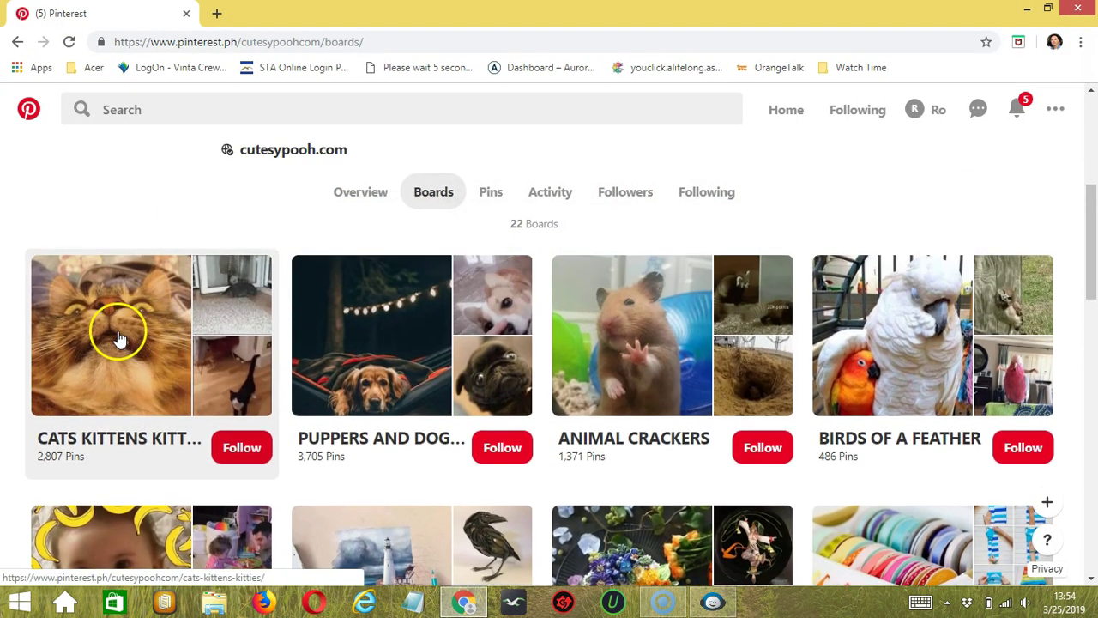
click(120, 337)
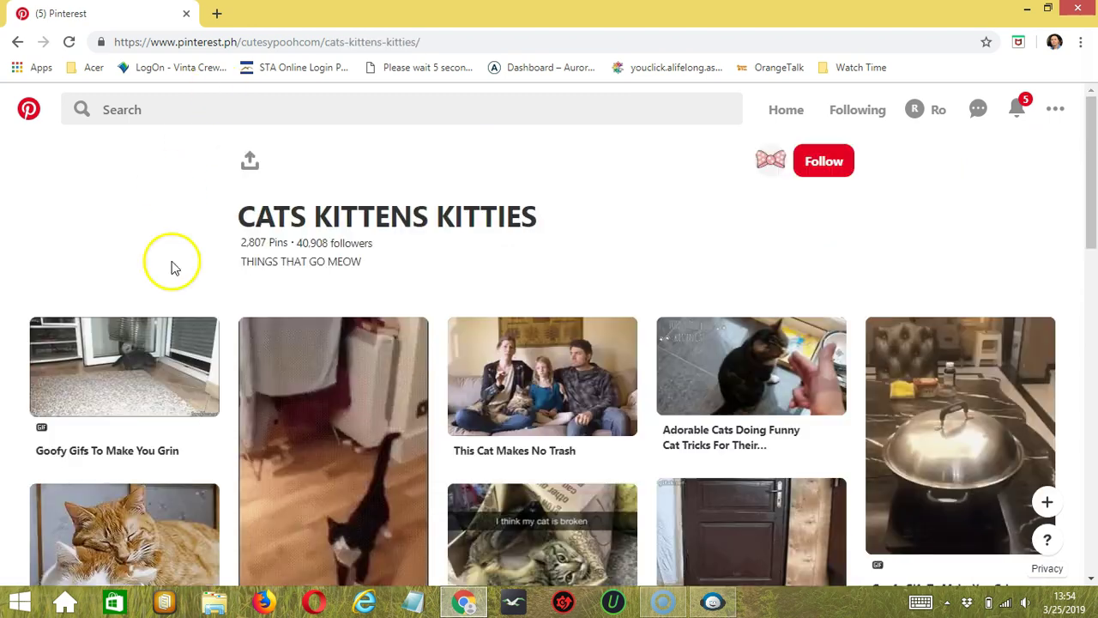
click(319, 42)
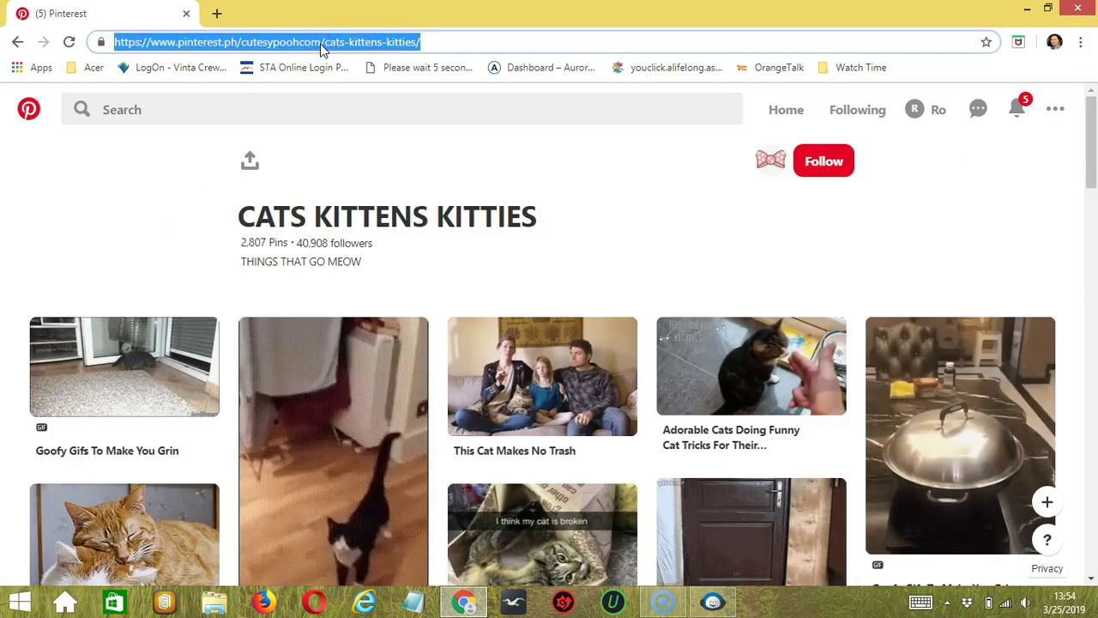
Add the board address as a Board Followers query, then choose Users Who Tried Pins.
click(693, 212)
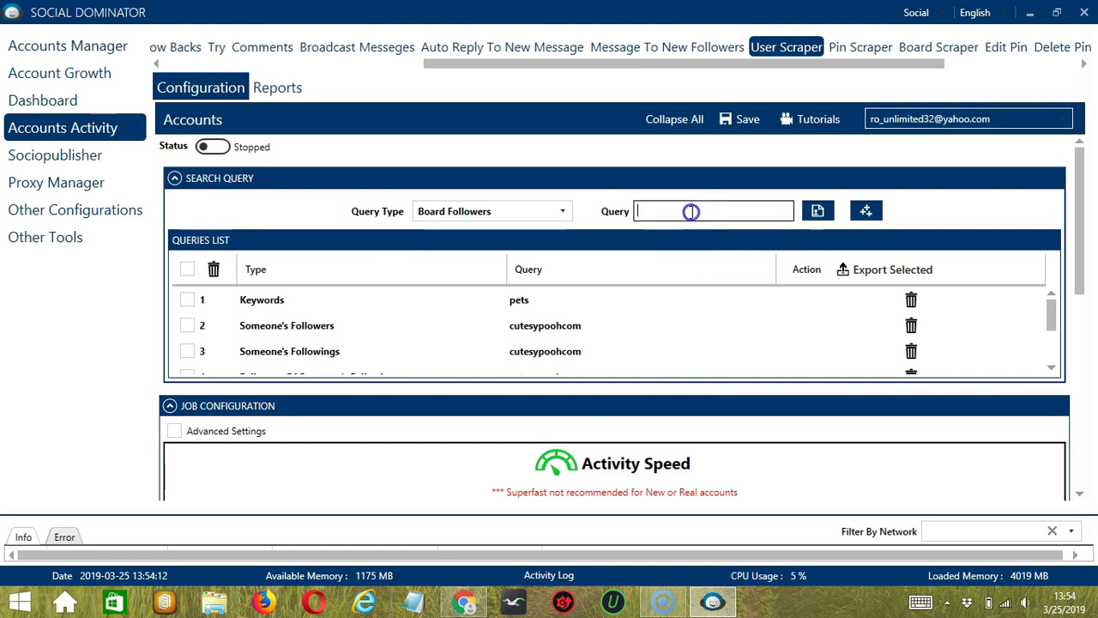
text(kitties/)
click(865, 211)
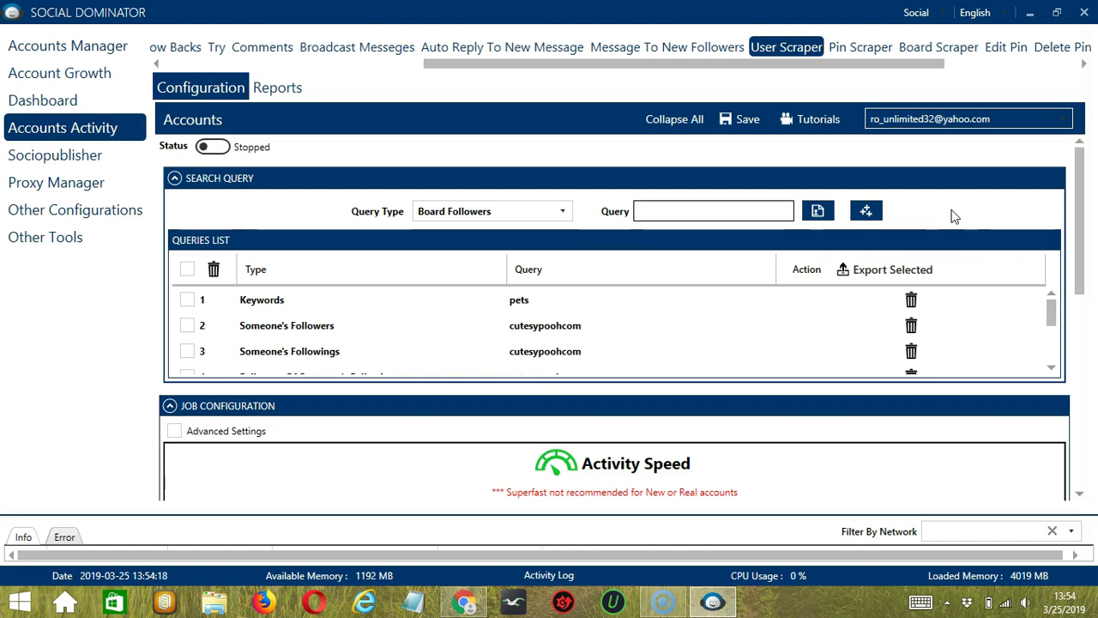
click(556, 211)
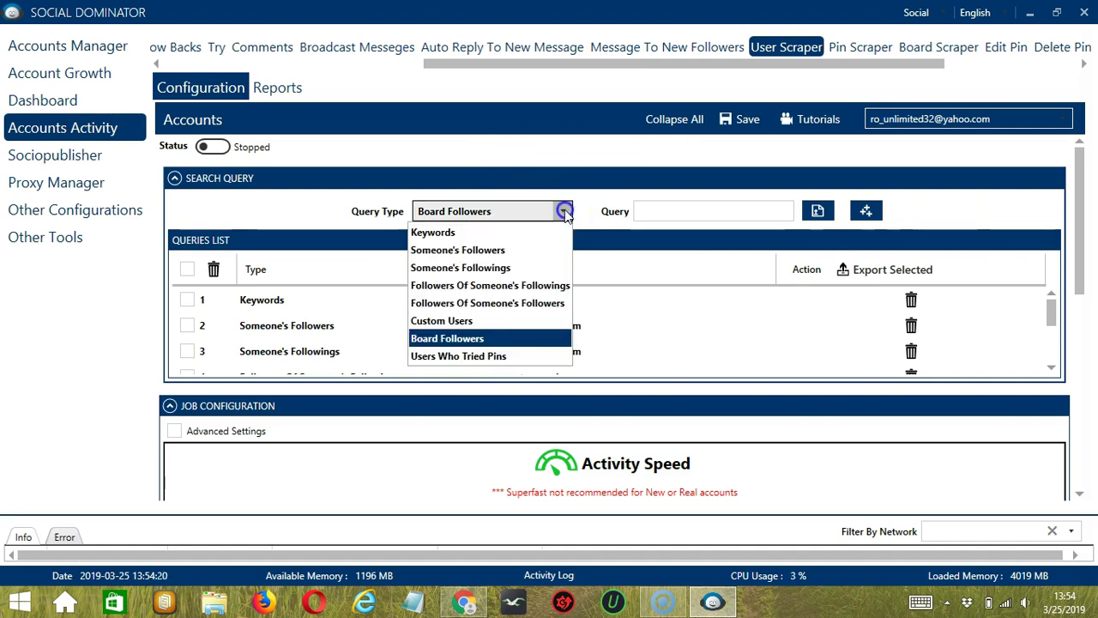
click(486, 358)
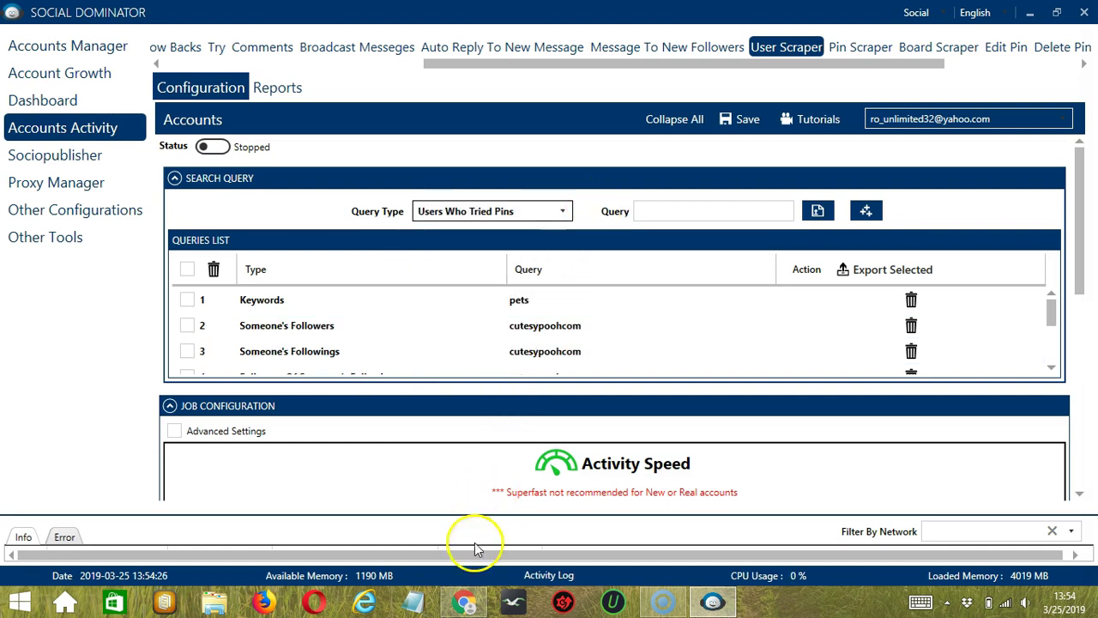
Copy the Goofy Gifs To Make You Grin pin's URL and add it as a query.
click(464, 602)
click(155, 539)
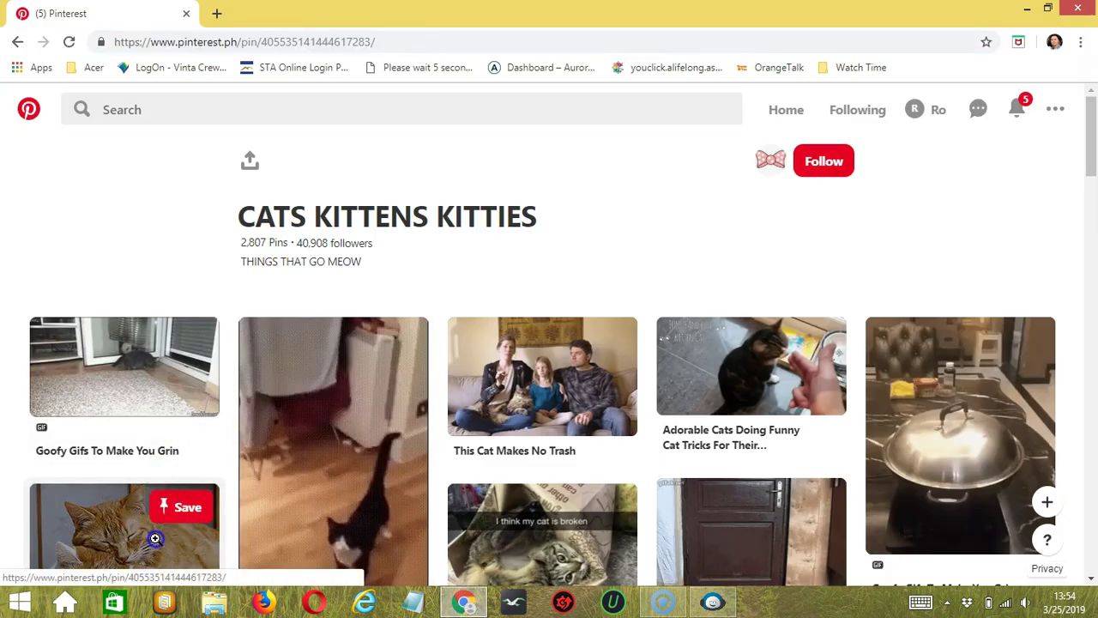
click(302, 43)
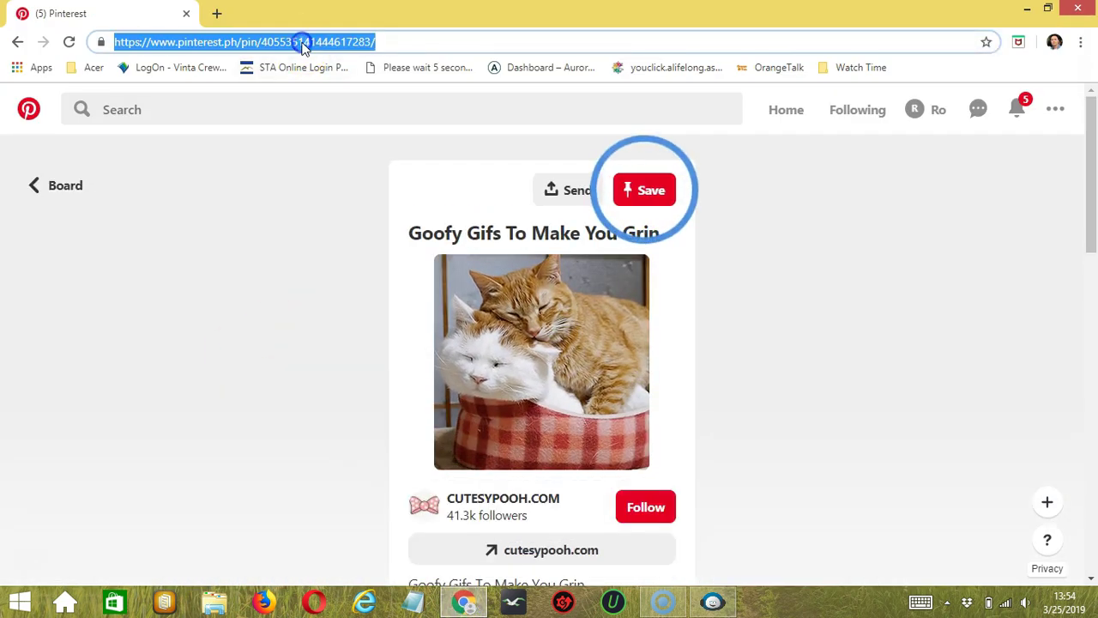
key(ctrl+c)
key(alt+Tab)
click(674, 211)
key(ctrl+v)
click(866, 212)
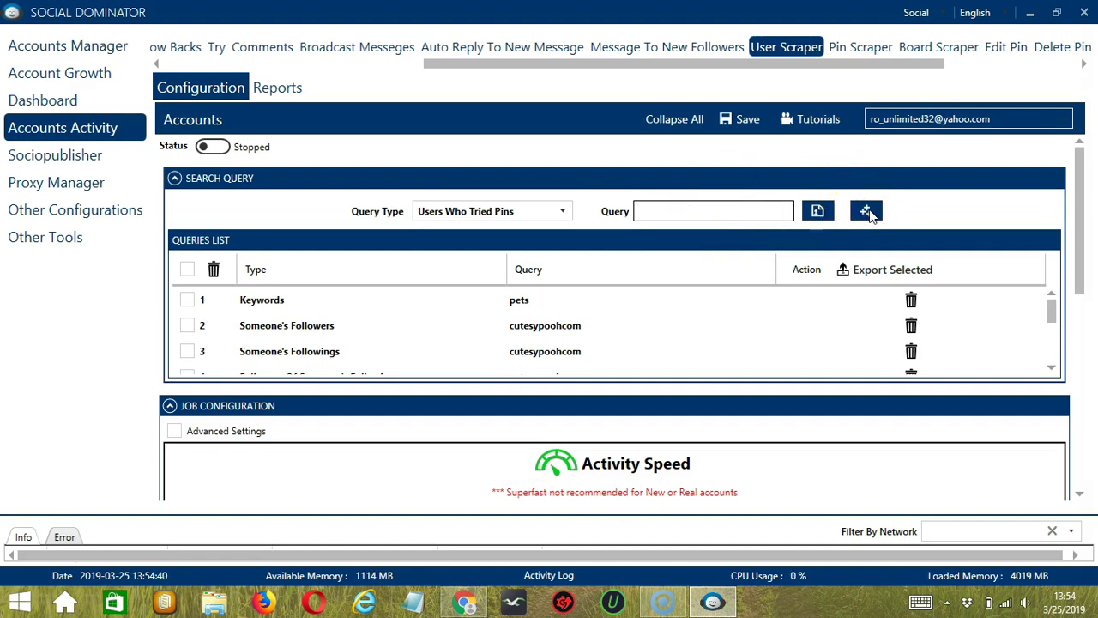
Select the Keywords 'pets' row and delete it with its trash icon.
click(925, 215)
click(801, 345)
click(552, 328)
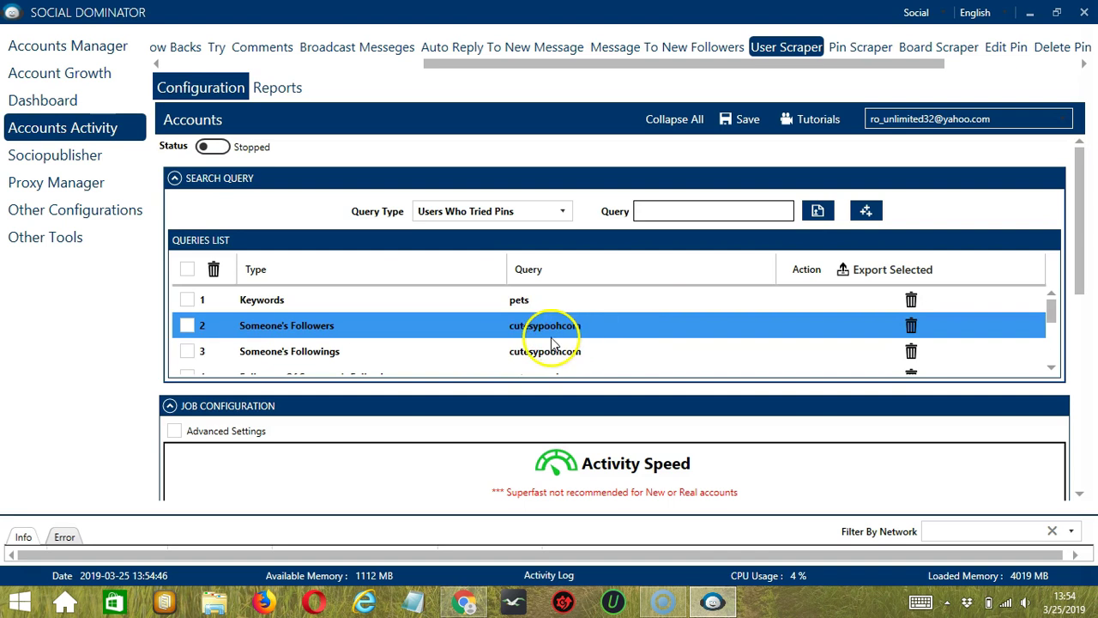
click(584, 352)
click(583, 352)
click(610, 306)
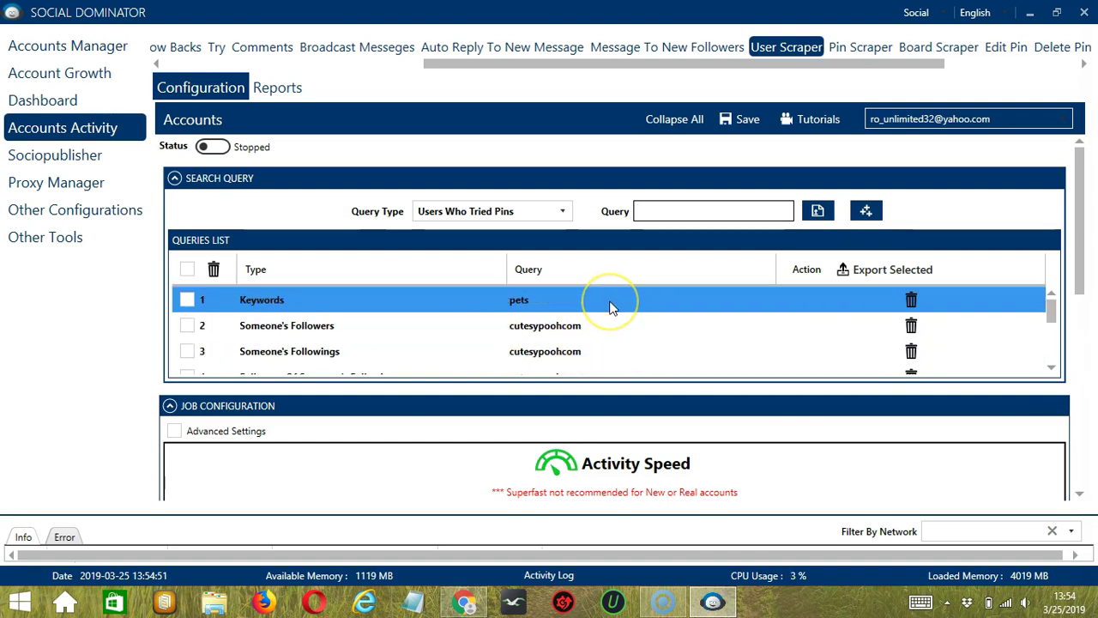
click(767, 296)
click(911, 299)
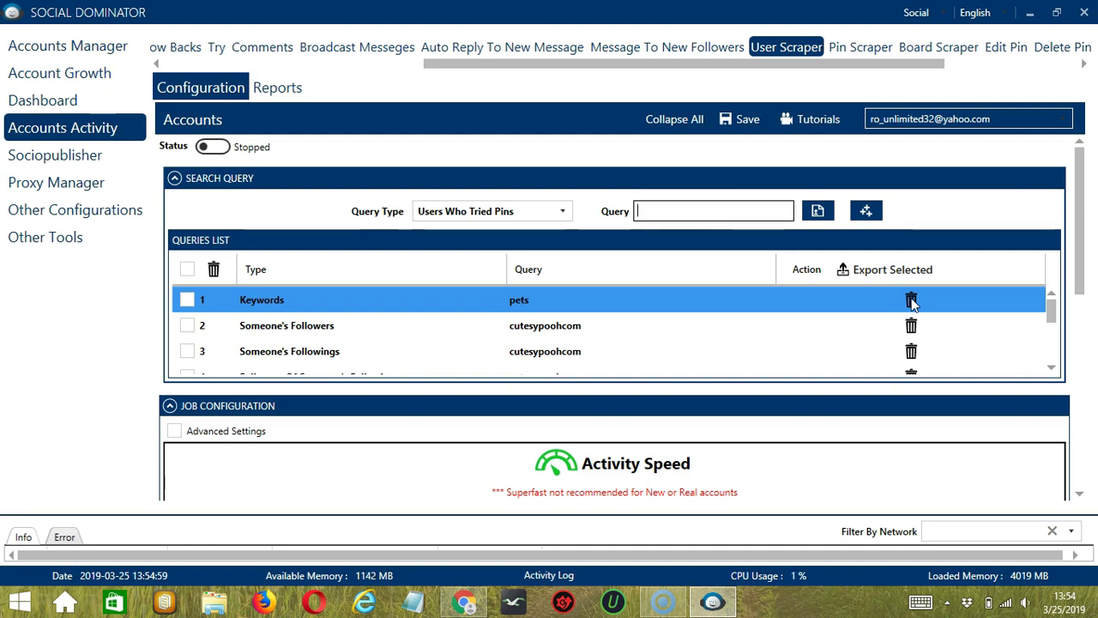
click(911, 300)
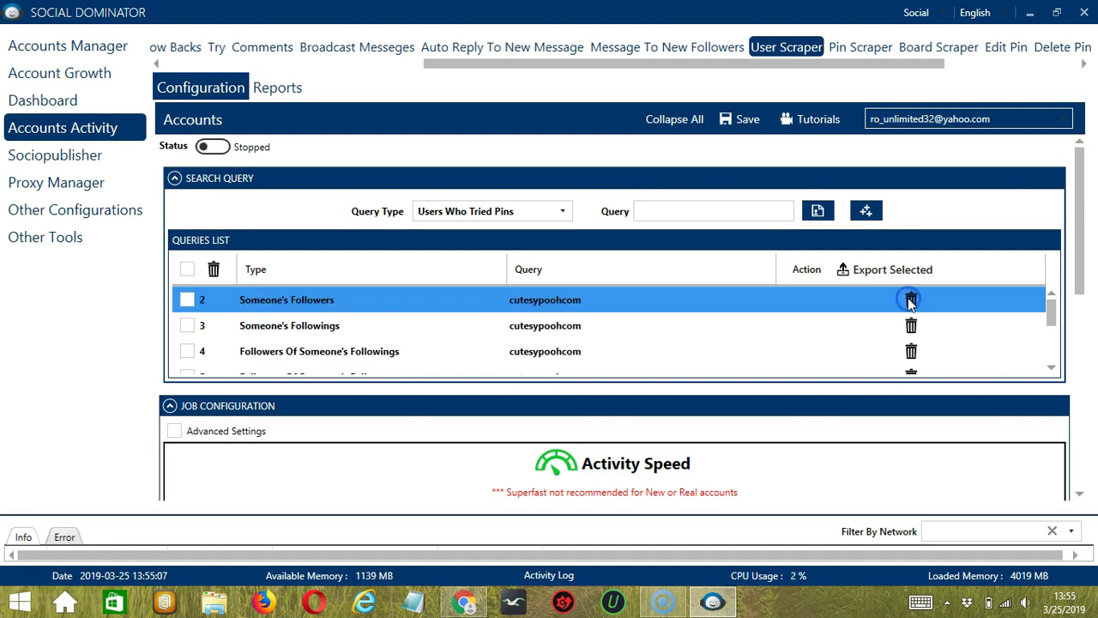
Set the activity speed to Superfast (666 daily activities) and turn on Advanced Settings.
scroll(444, 253, down, 5)
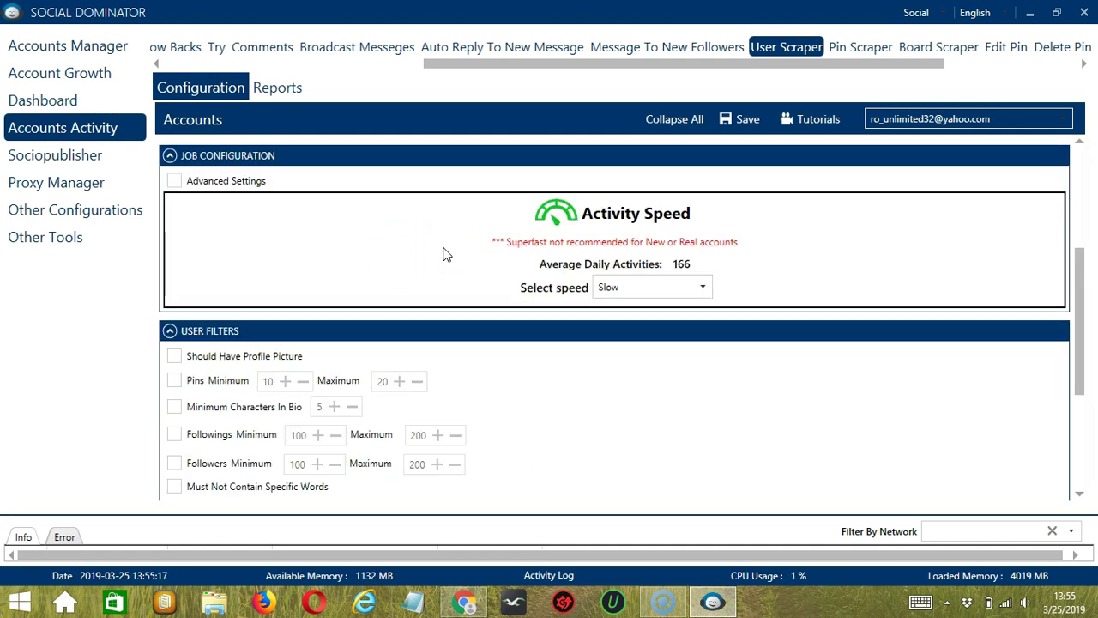
click(455, 255)
click(702, 292)
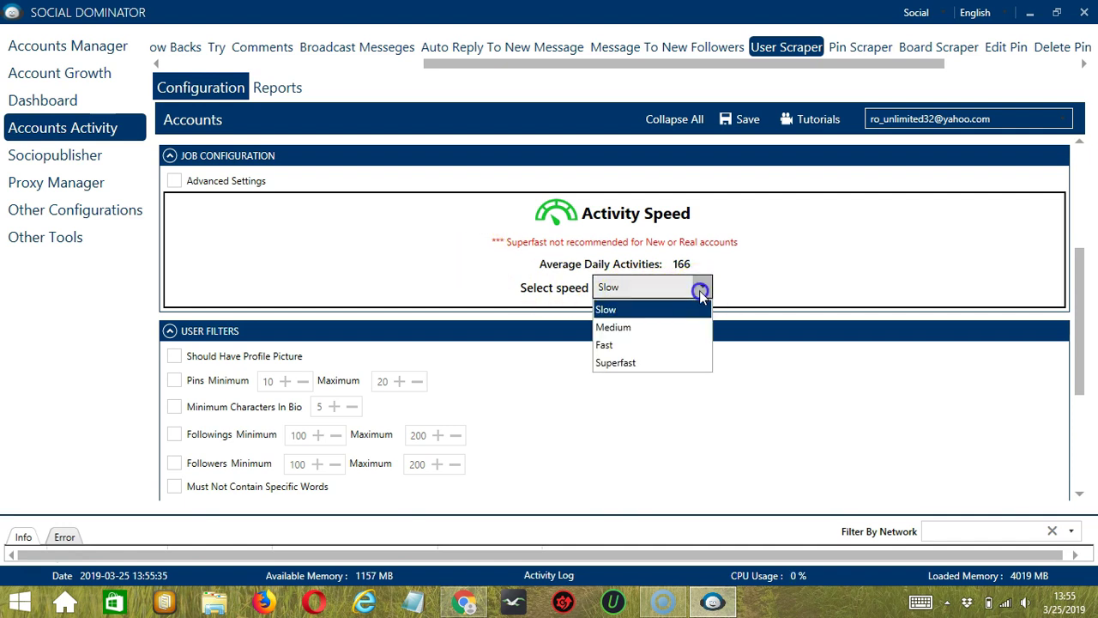
click(646, 326)
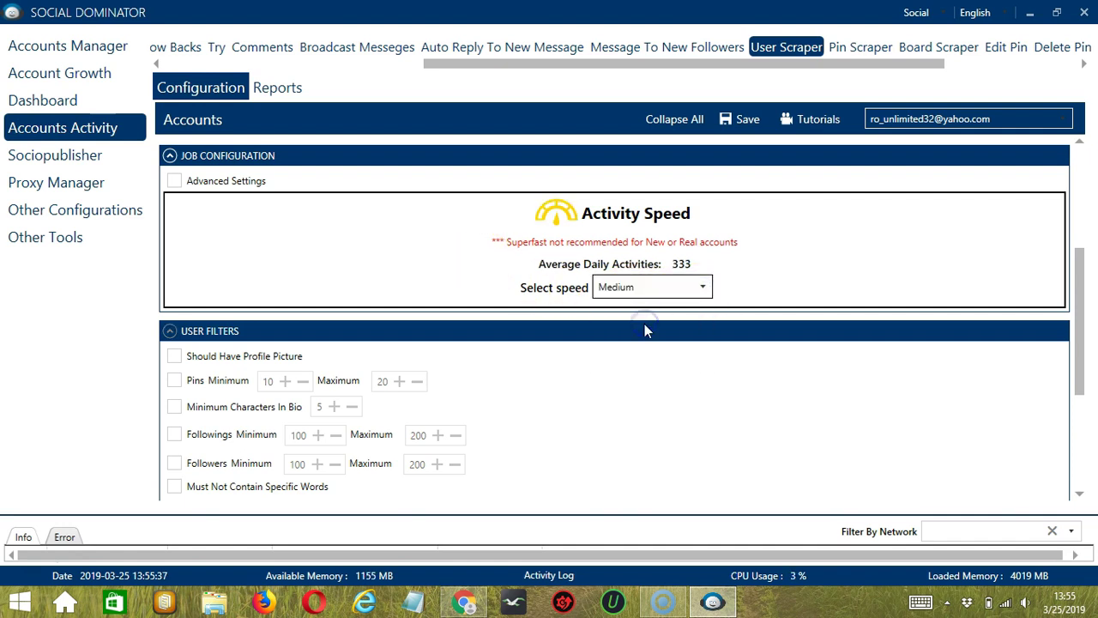
click(704, 288)
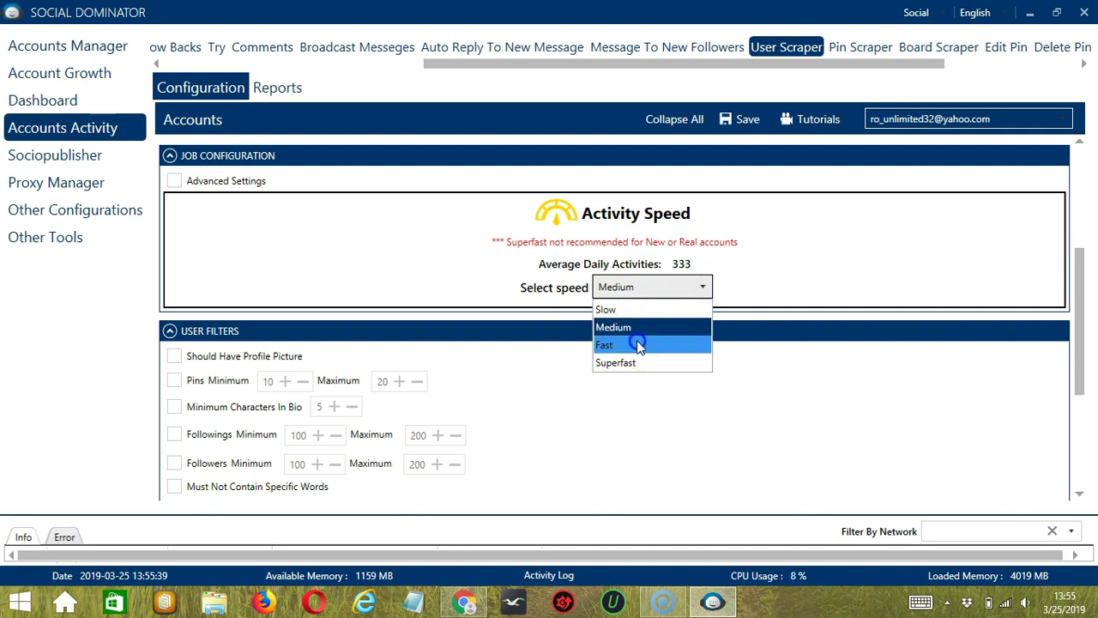
click(636, 342)
click(701, 287)
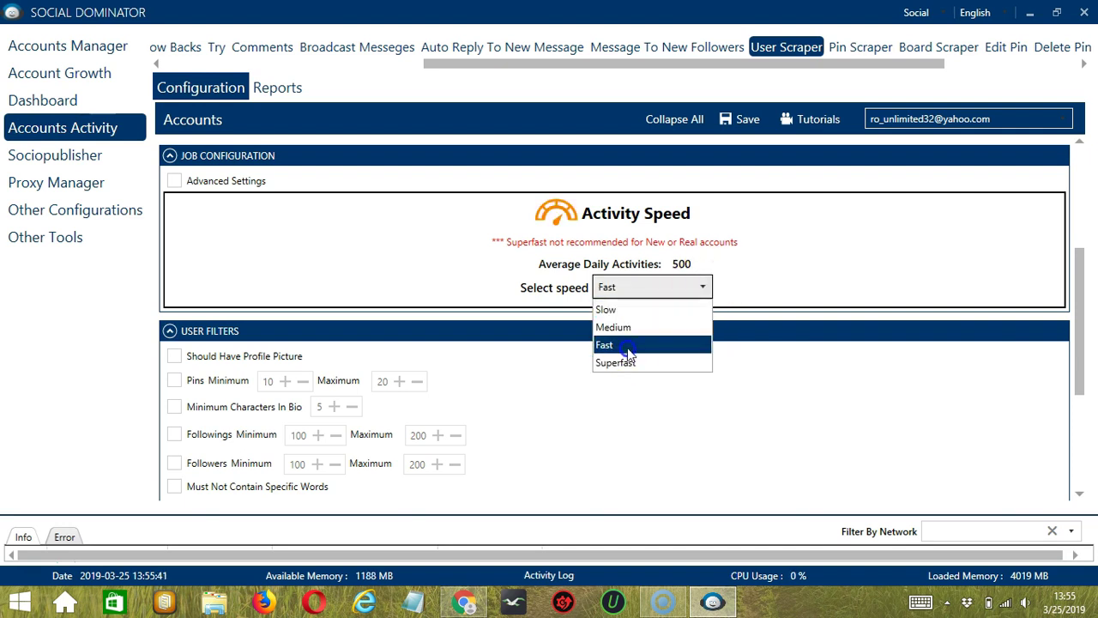
click(628, 360)
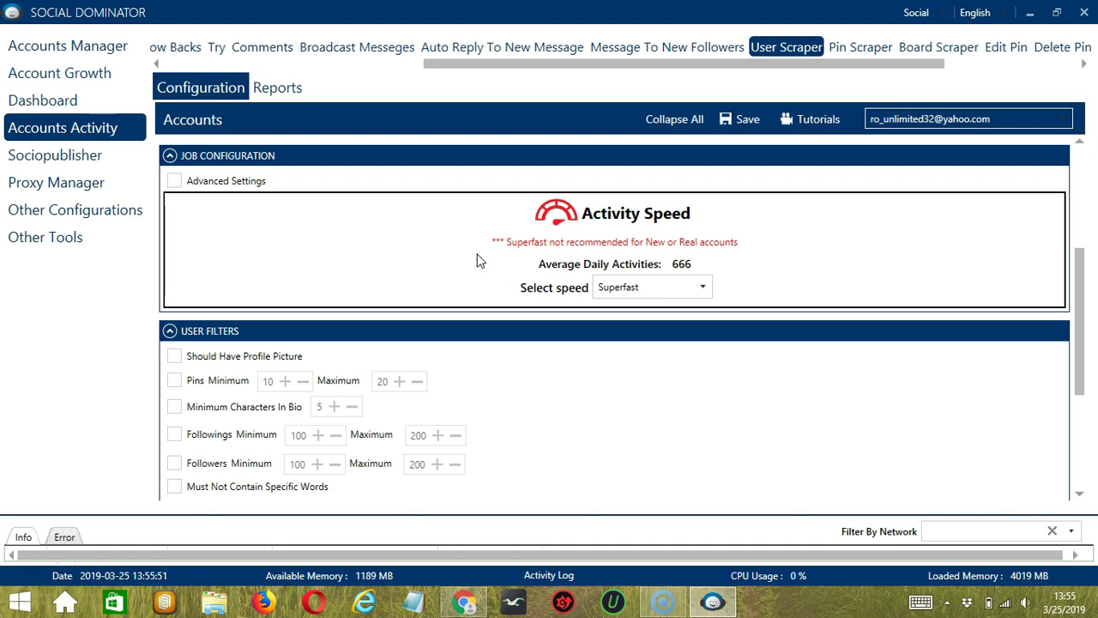
click(175, 183)
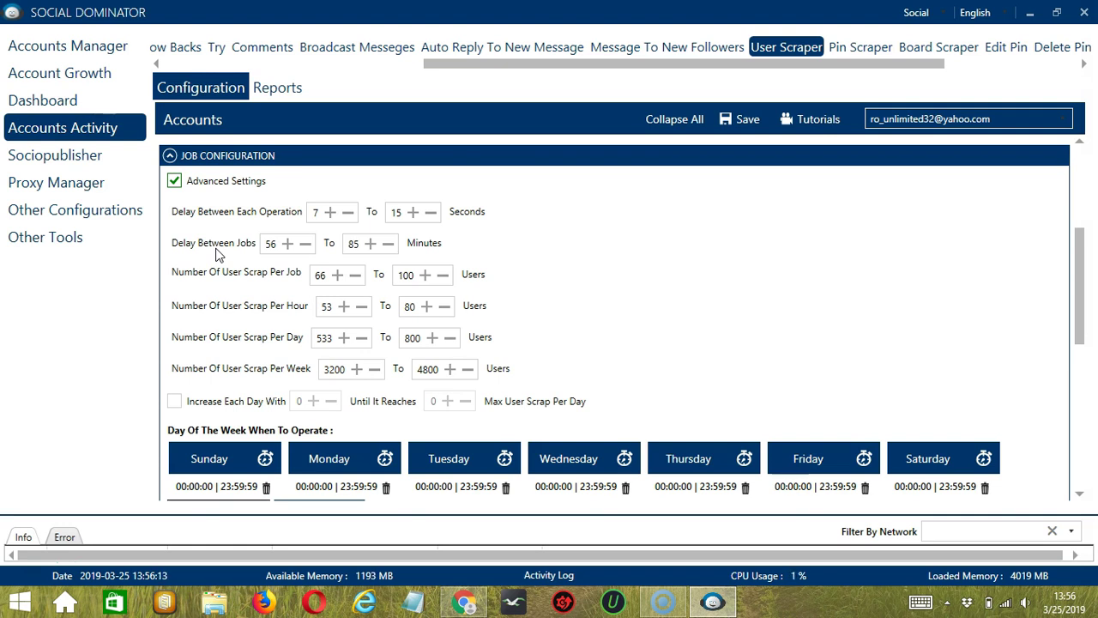
Tick Increase Each Day With for the User Scraper, leaving increase and maximum at 0.
click(235, 273)
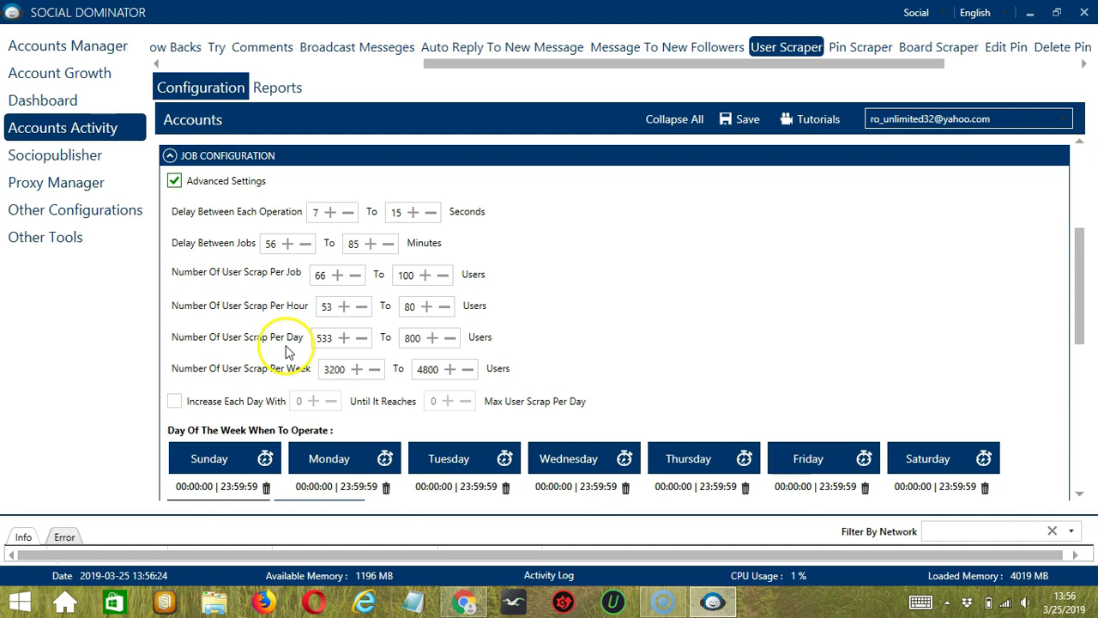
click(174, 401)
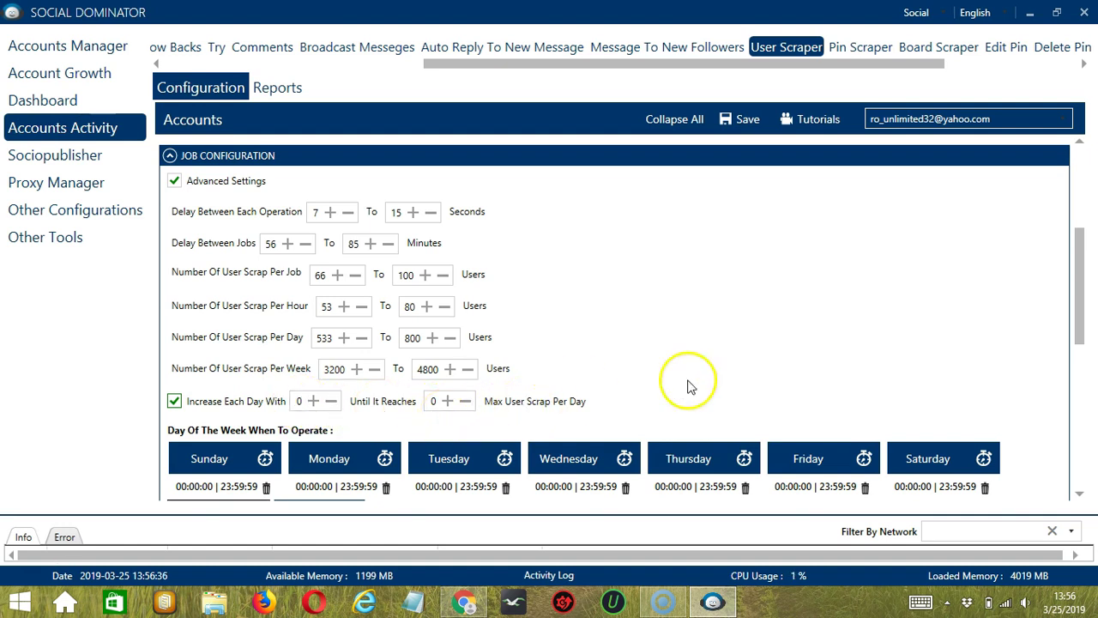
Delete Monday's 00:00:00–23:59:59 time interval from the weekly schedule.
scroll(392, 171, down, 3)
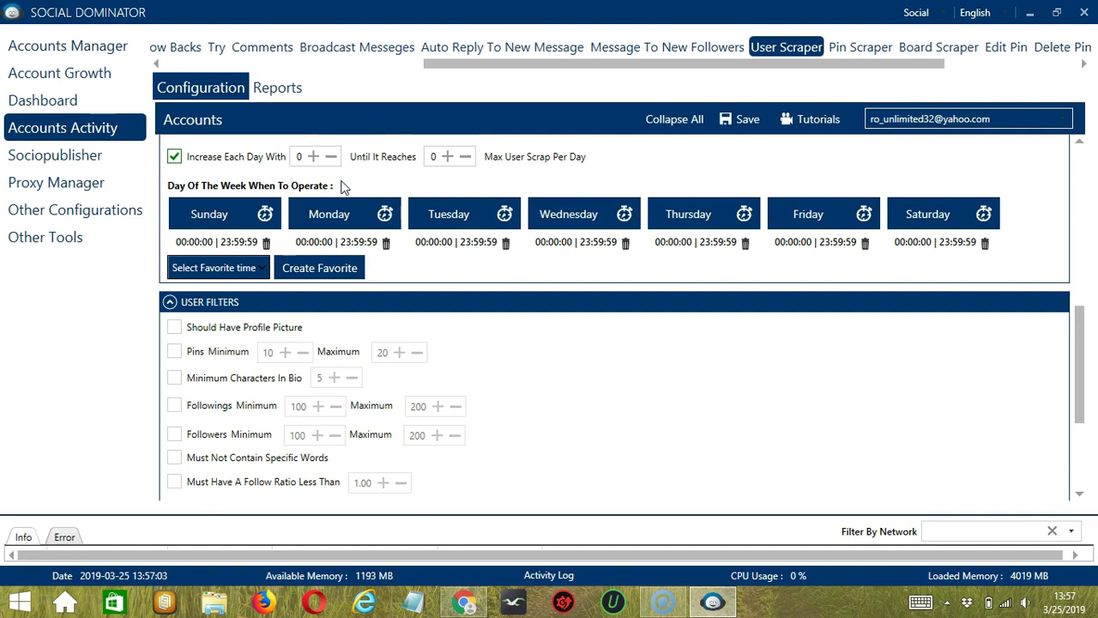
click(364, 204)
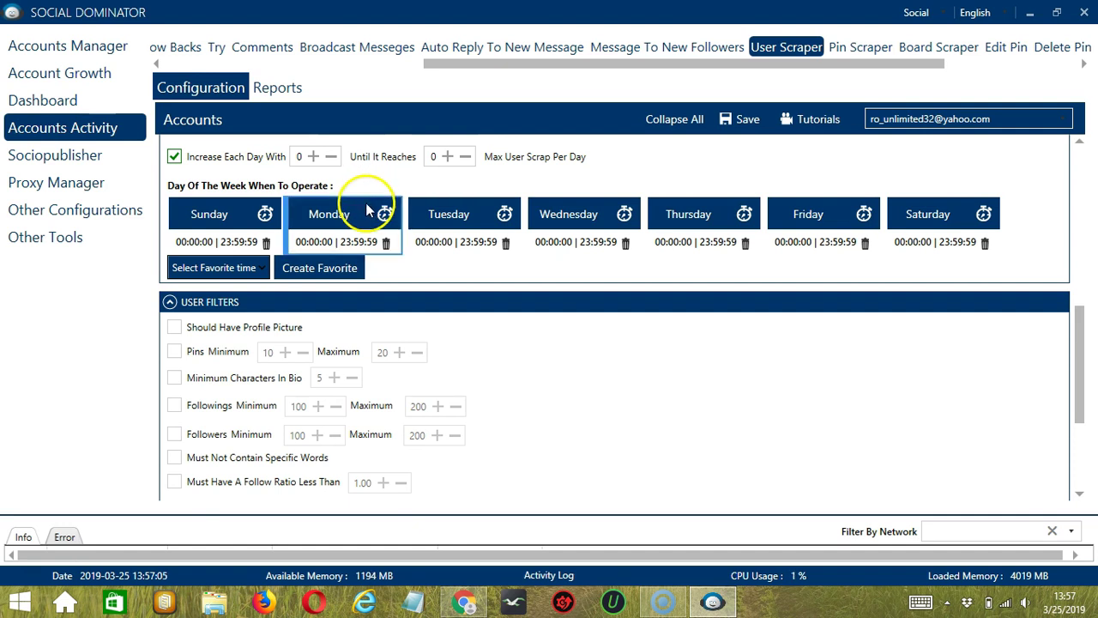
click(383, 239)
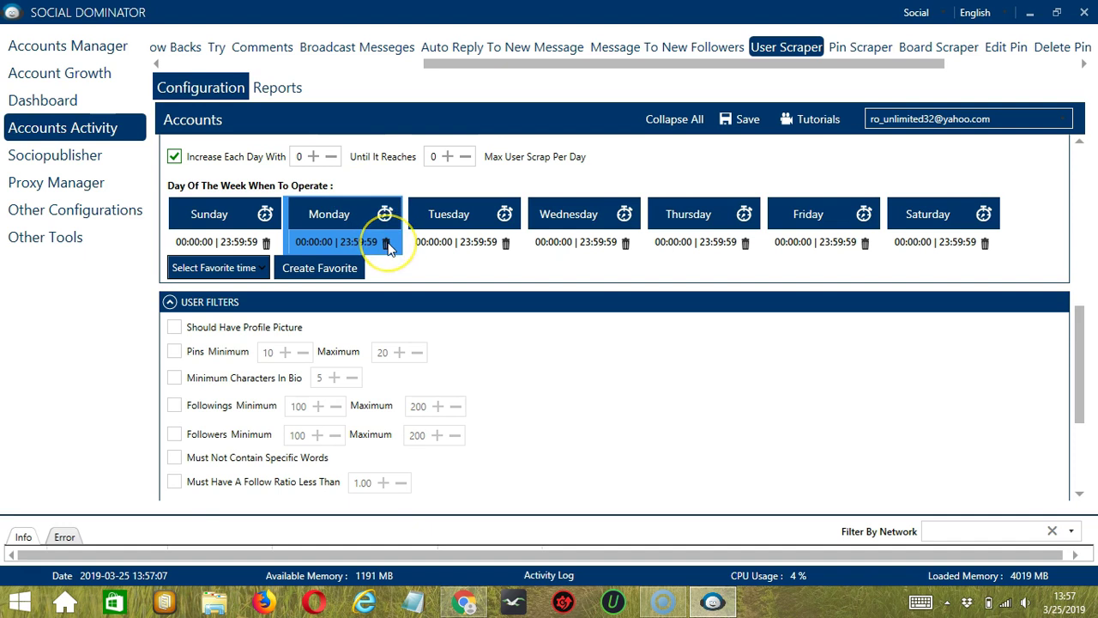
click(387, 244)
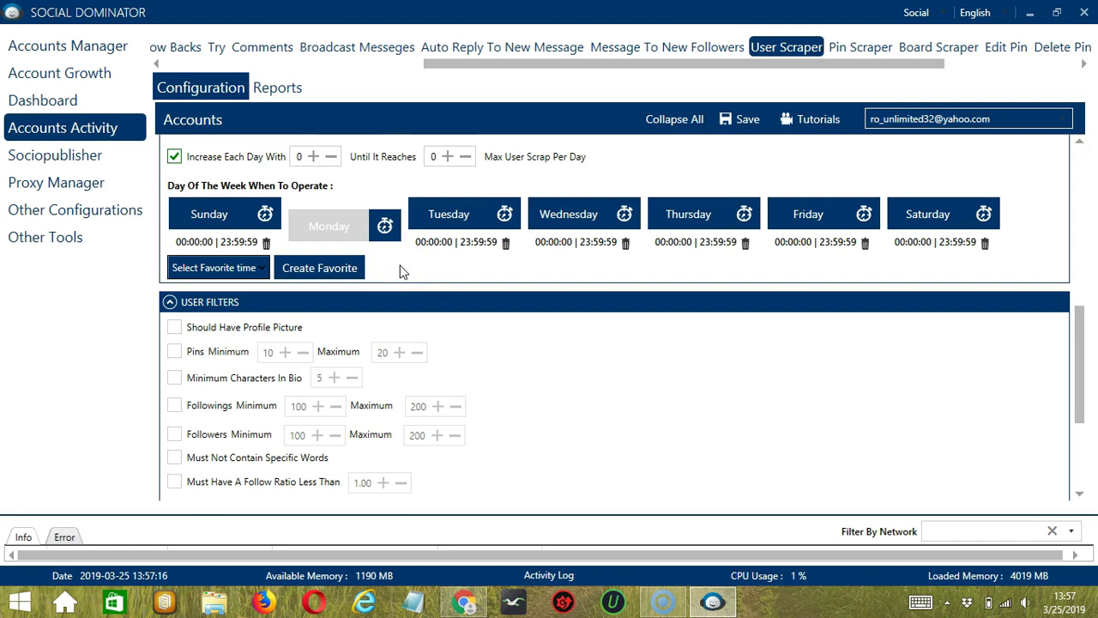
Add Monday intervals ending at 1:59:59 AM and starting at 2:00:00 AM, covering the full day.
click(359, 227)
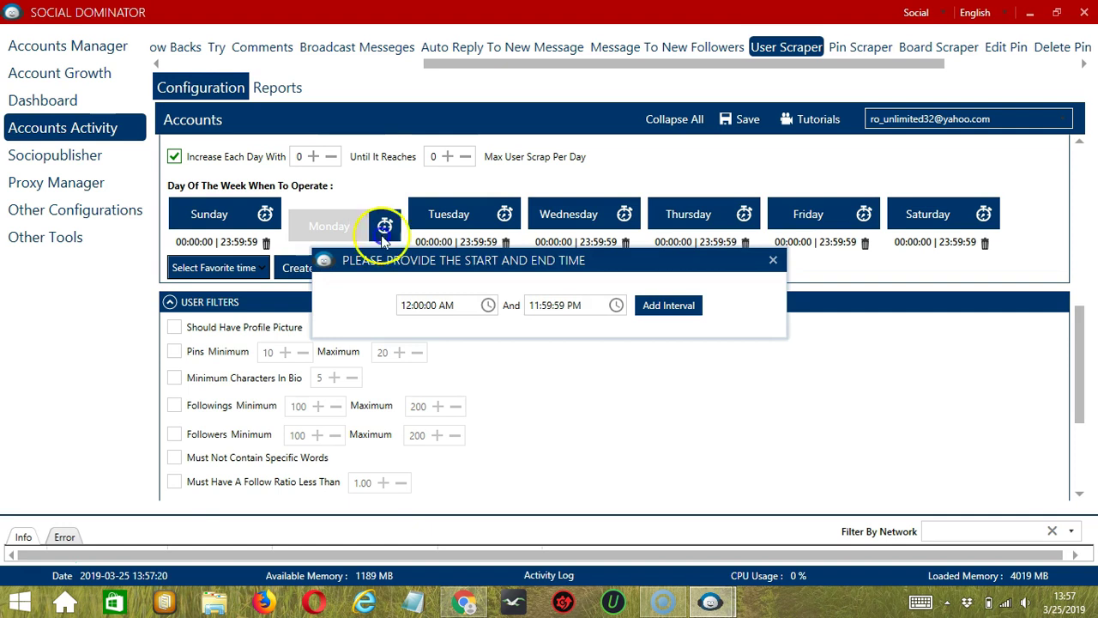
click(543, 307)
click(534, 306)
key(Delete)
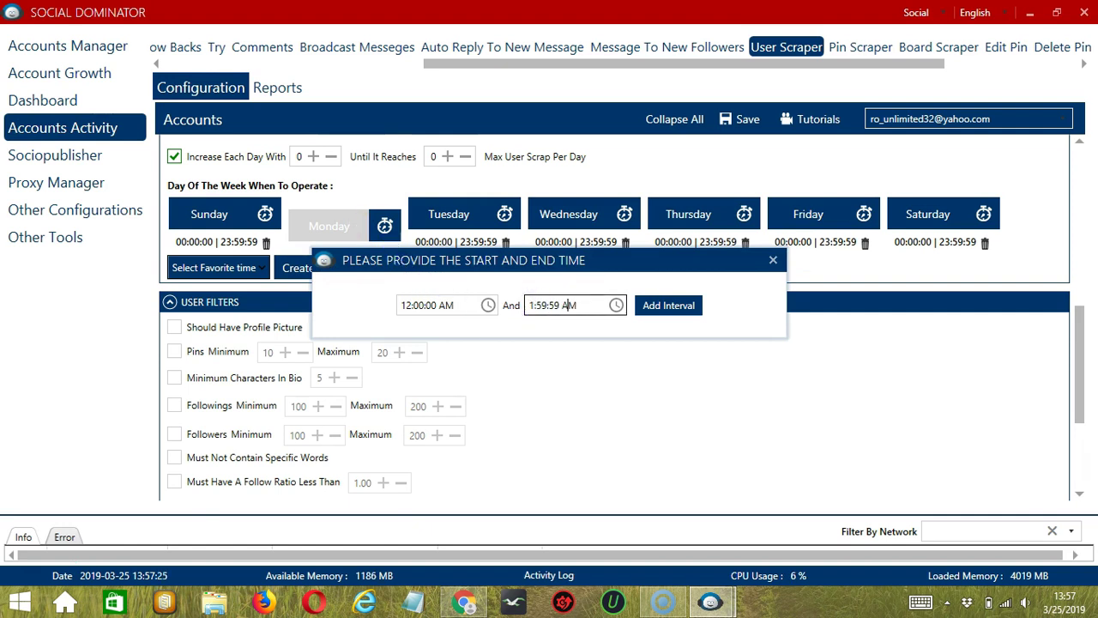
click(674, 307)
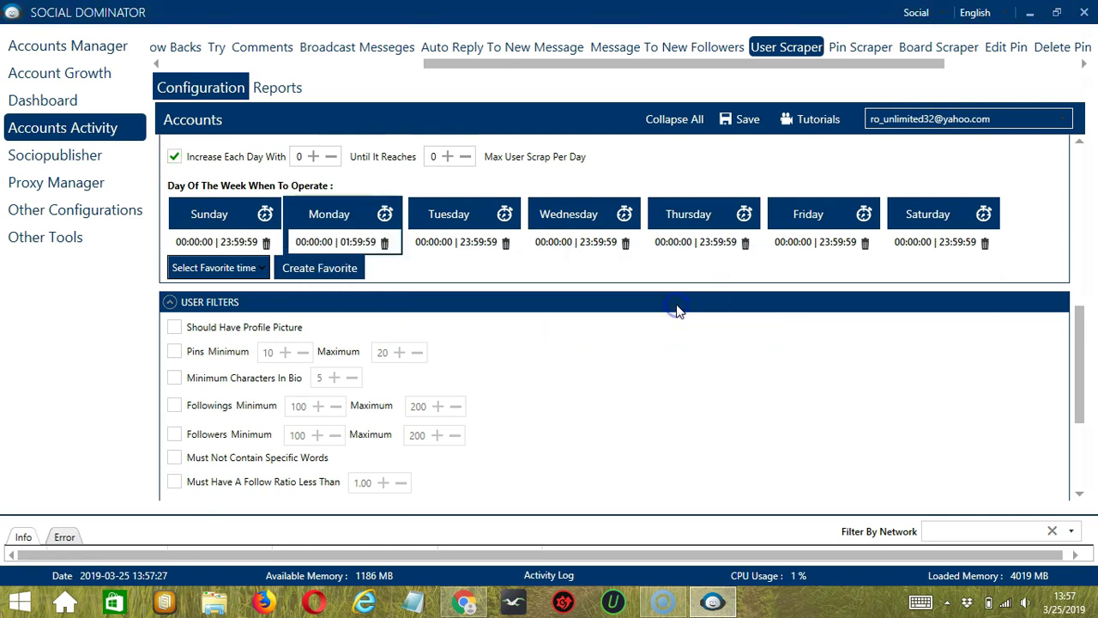
click(356, 214)
click(408, 305)
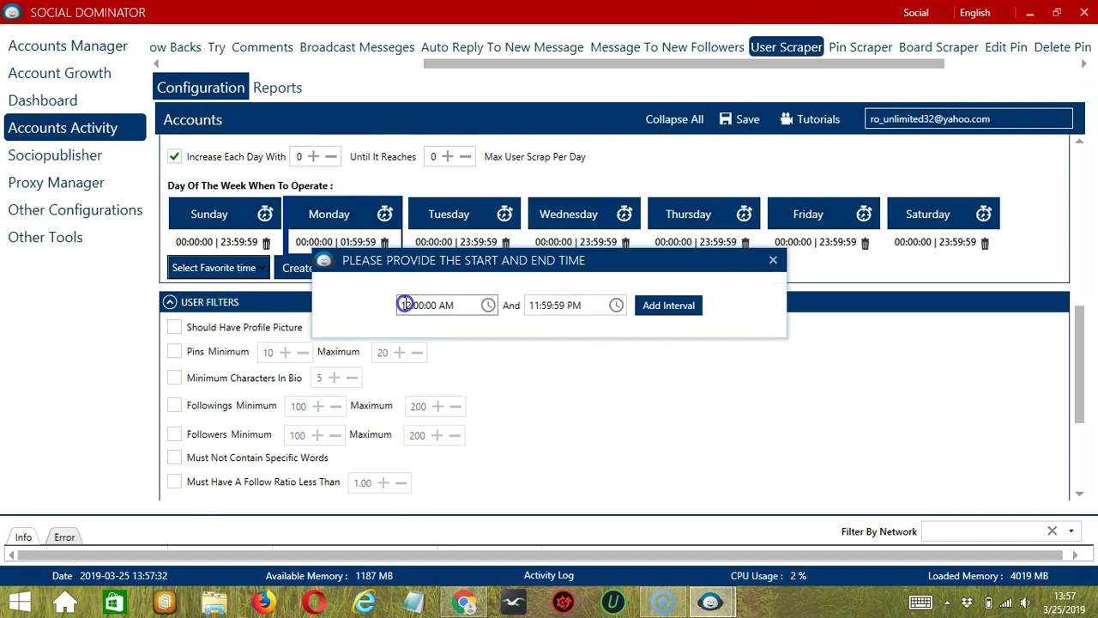
key(BackSpace)
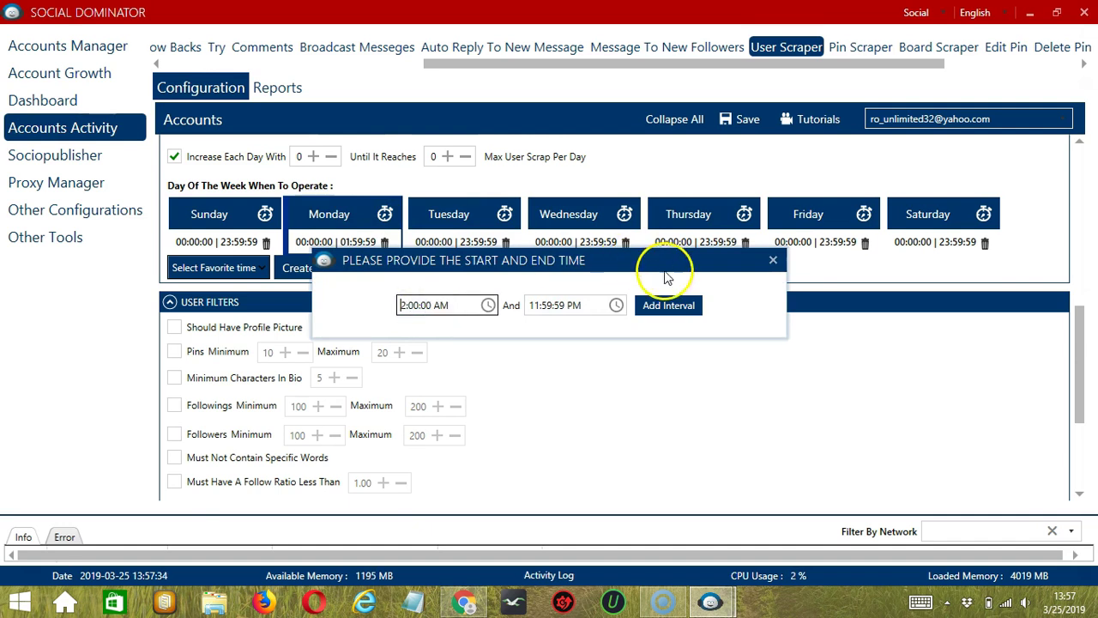
click(691, 307)
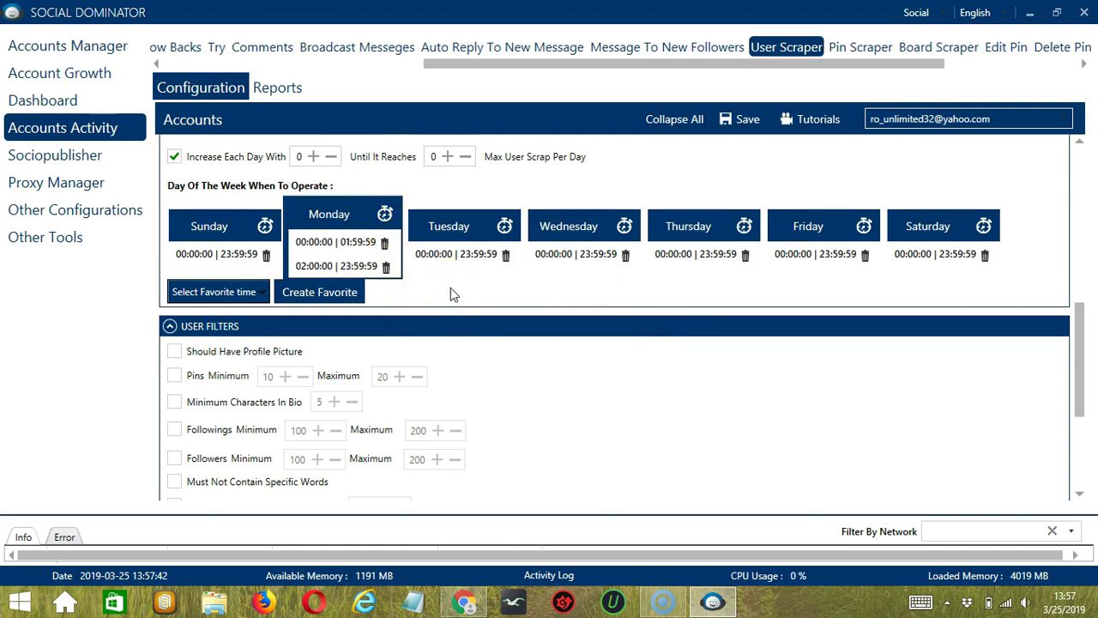
Save the current weekly schedule as a favourite time named 'Pinterest User Scraper'.
click(352, 293)
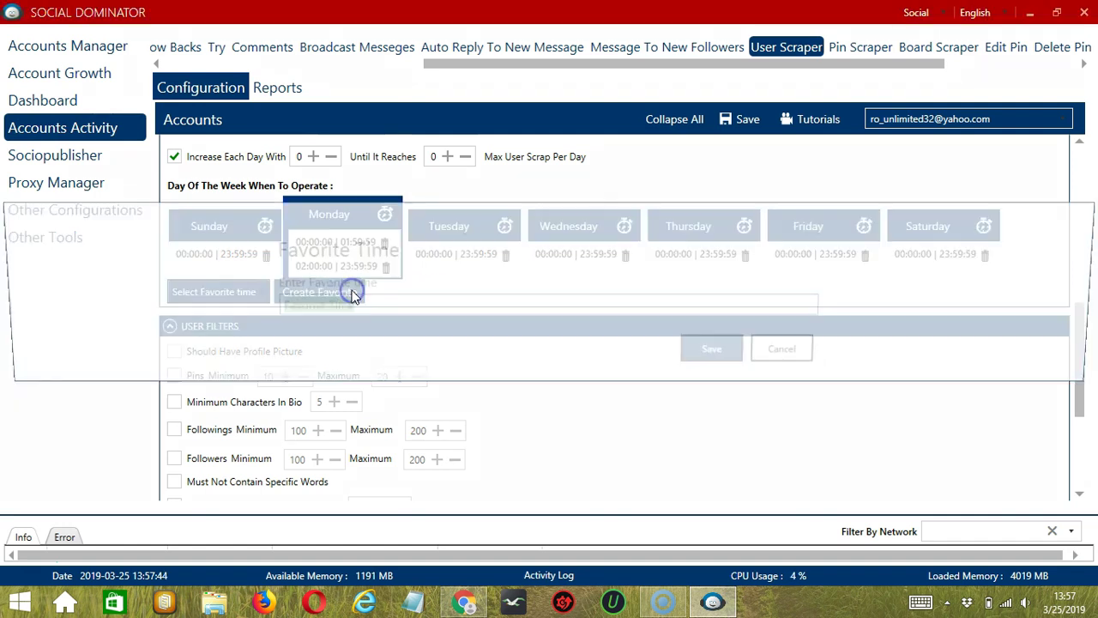
text(Pinterest User)
click(386, 308)
text(Scraper)
click(716, 349)
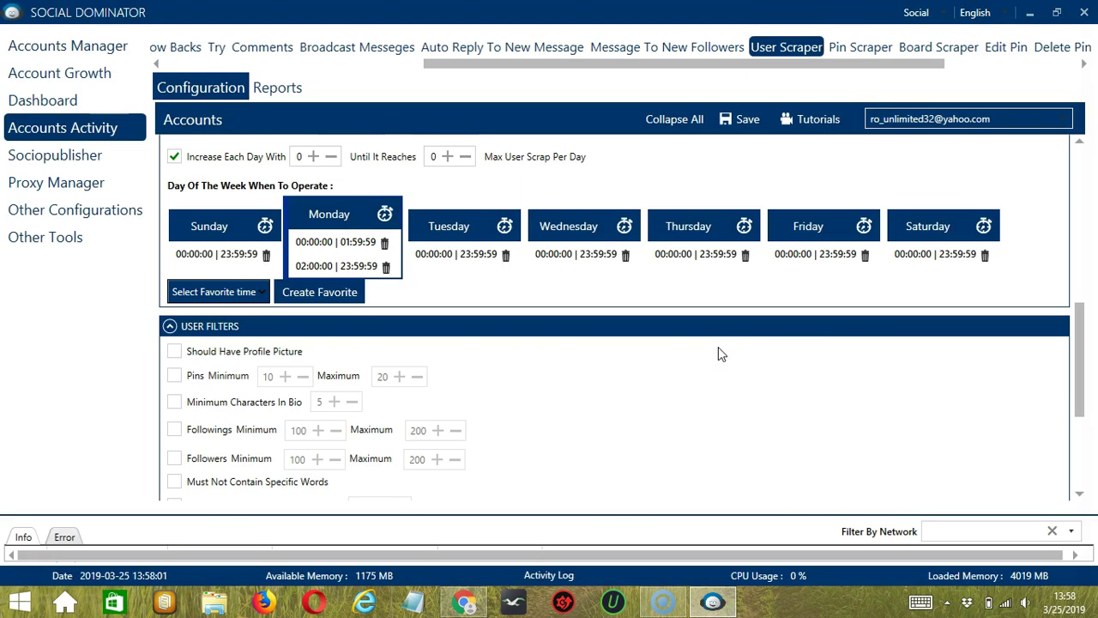
Apply the 'Pinterest User Scraper' favourite time from the saved favourites list.
click(223, 293)
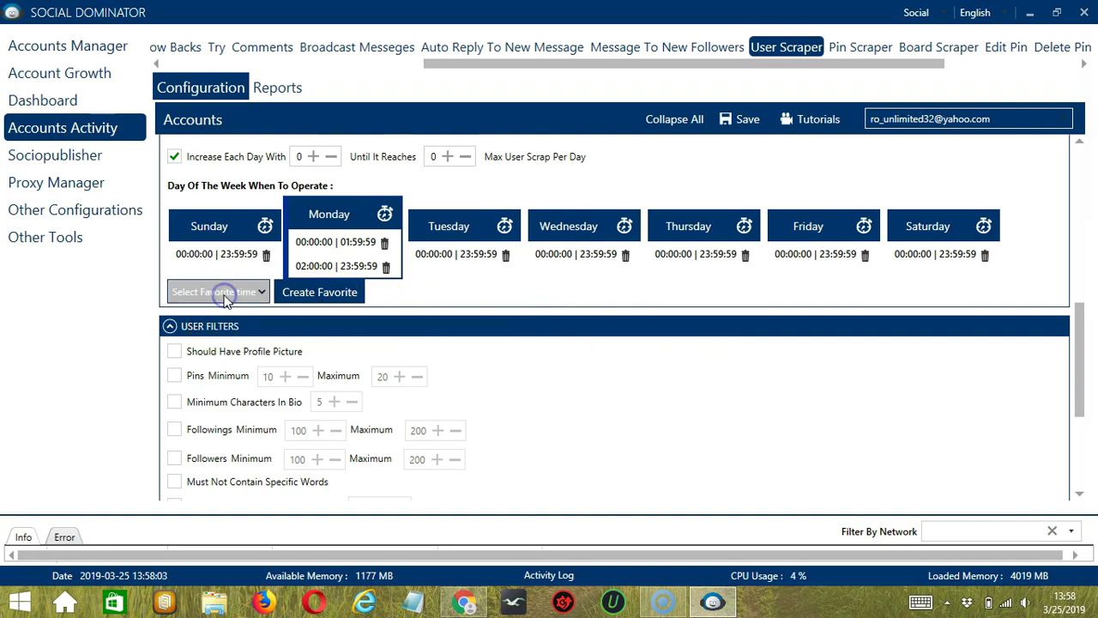
scroll(175, 527, down, 3)
scroll(175, 527, down, 2)
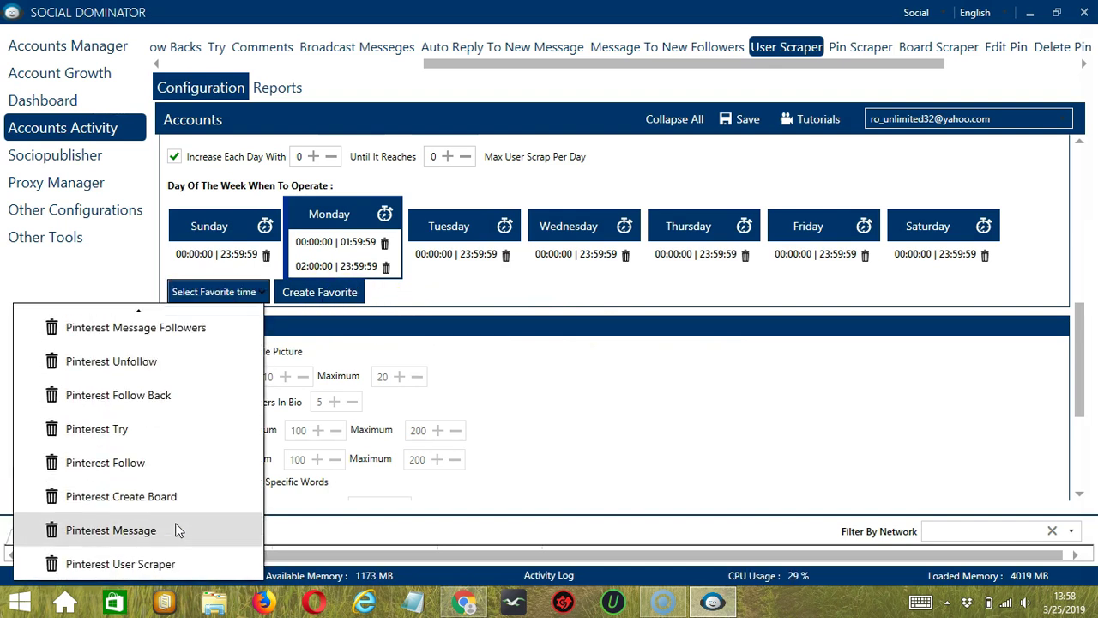
click(120, 563)
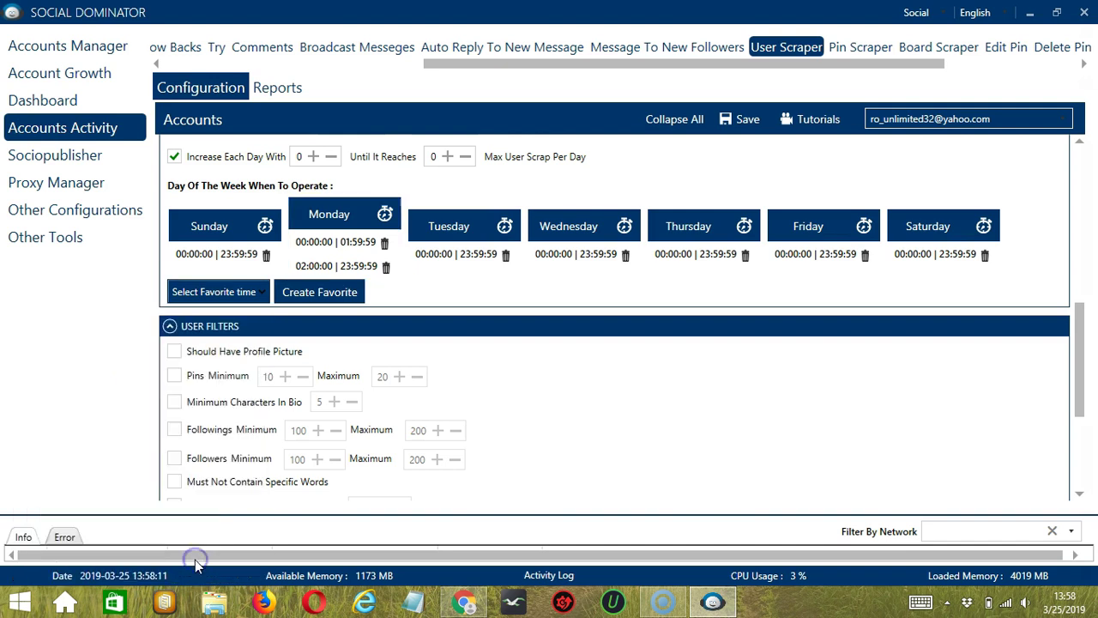
scroll(699, 251, down, 3)
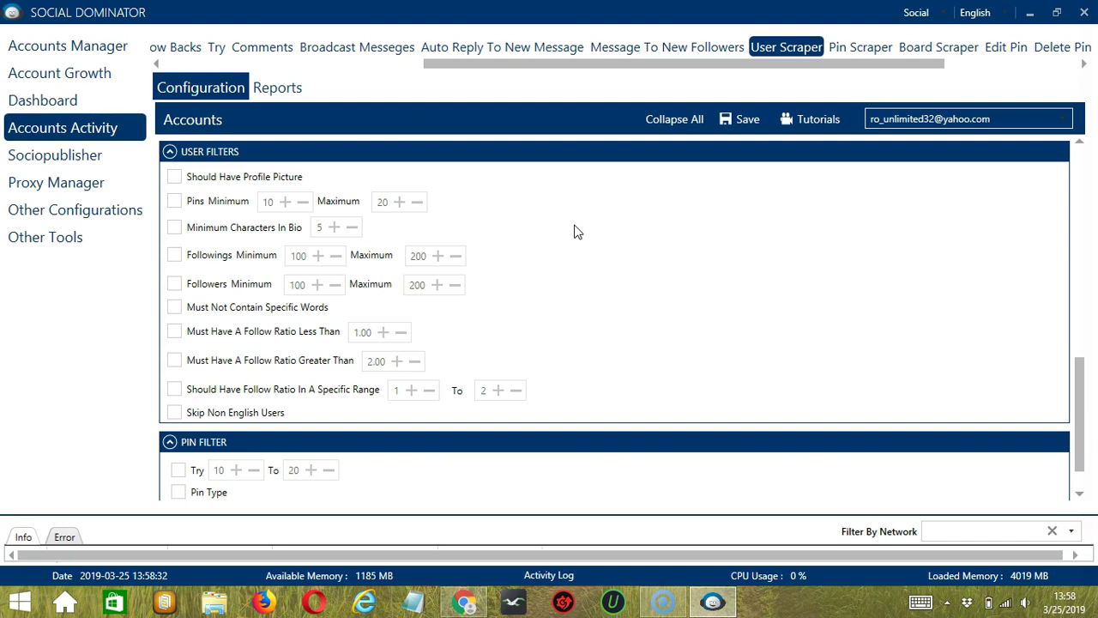
Require a profile picture, 10–20 pins, 5+ bio characters, and 100–200 followings and followers.
click(174, 177)
click(174, 201)
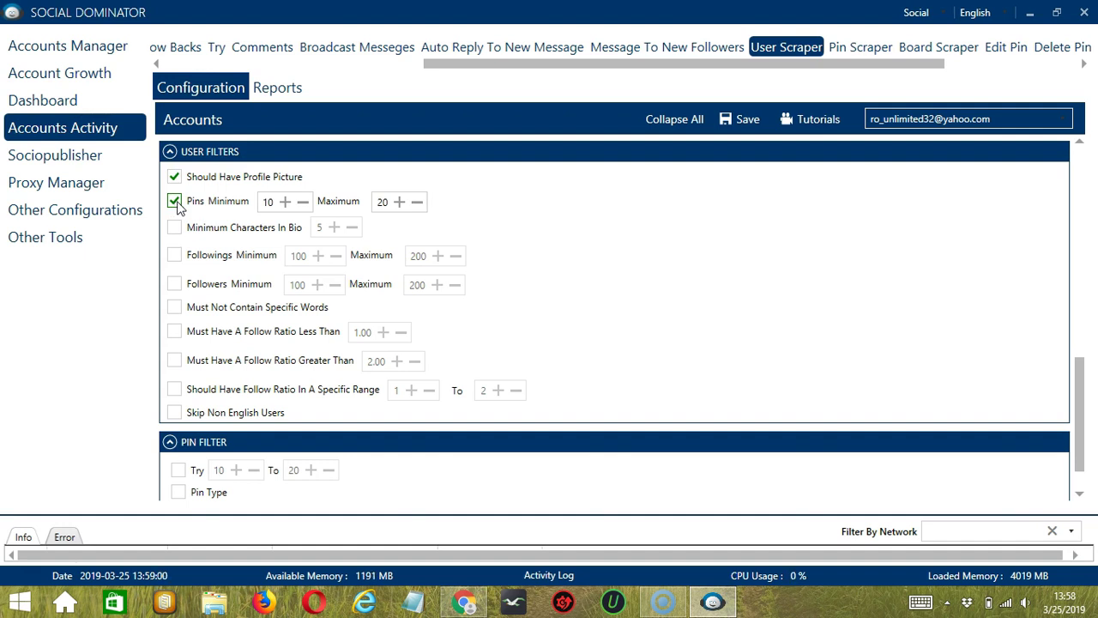
click(174, 228)
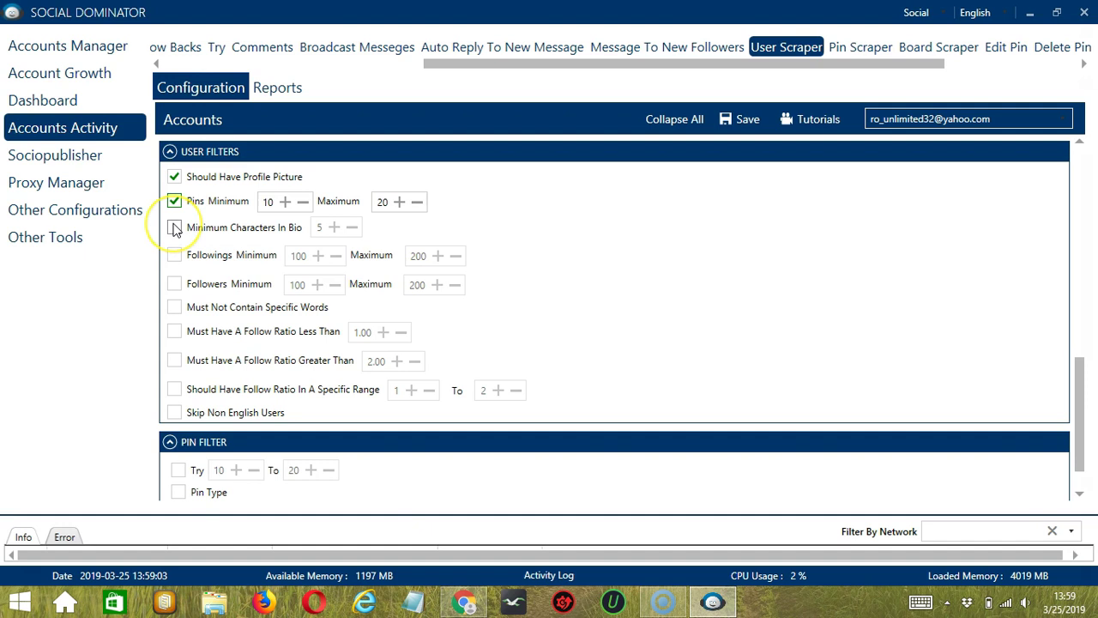
click(174, 228)
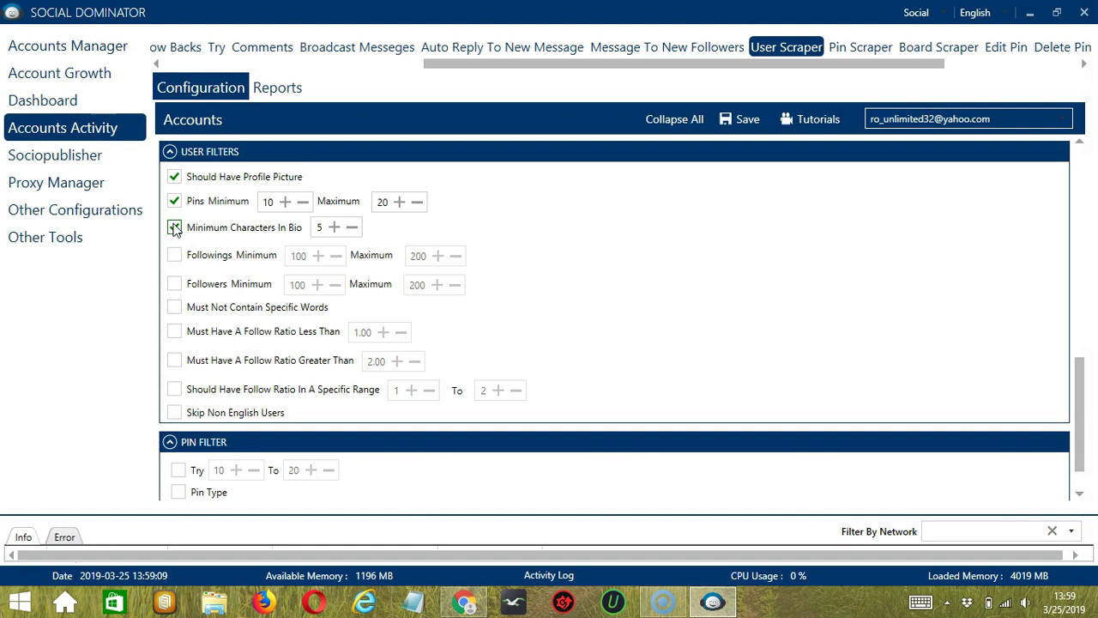
click(175, 256)
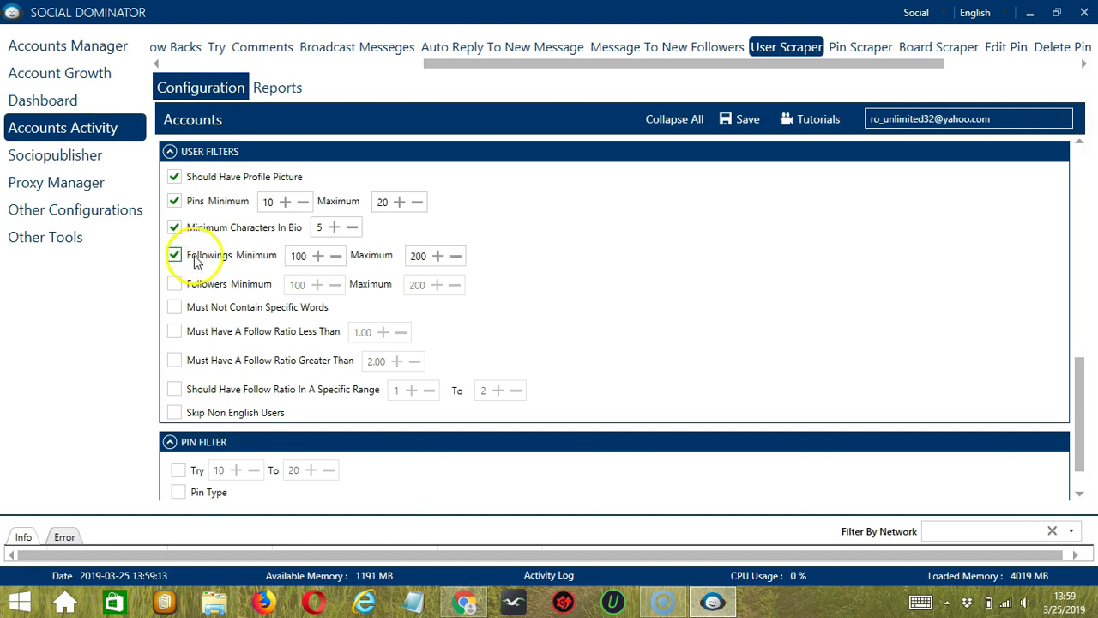
click(174, 284)
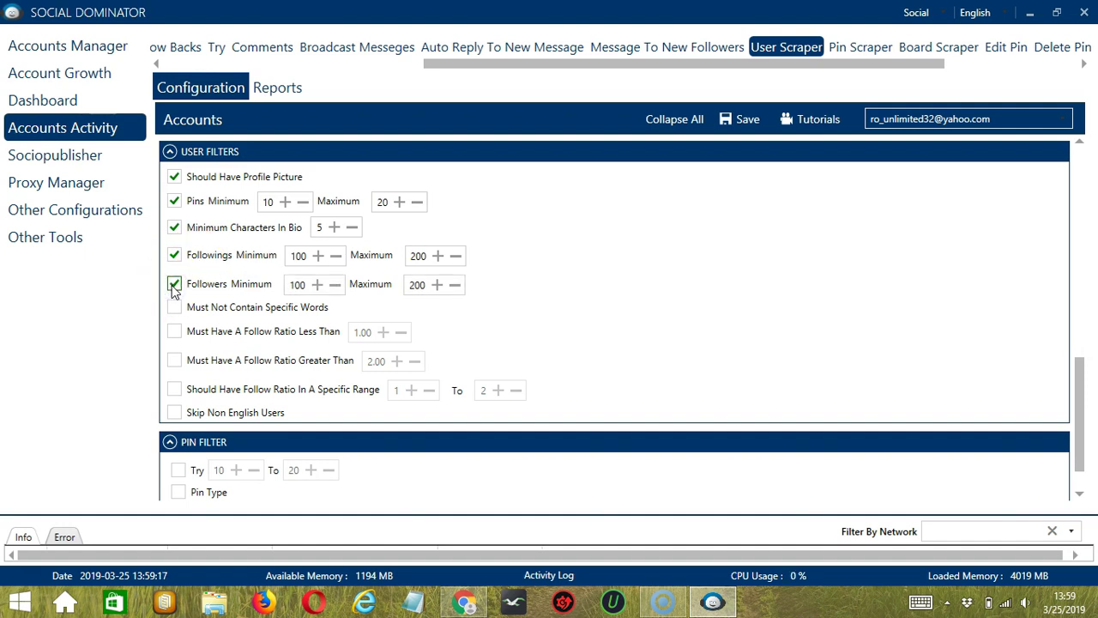
Try the Must Not Contain Specific Words filter with 'Politi', then clear and disable it.
click(174, 307)
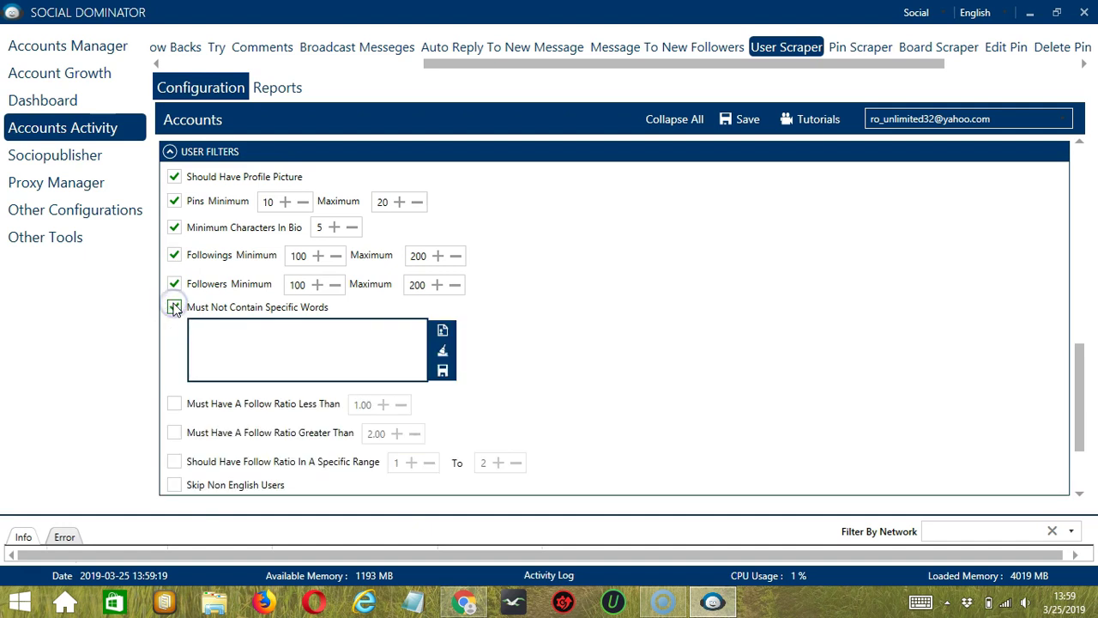
click(227, 333)
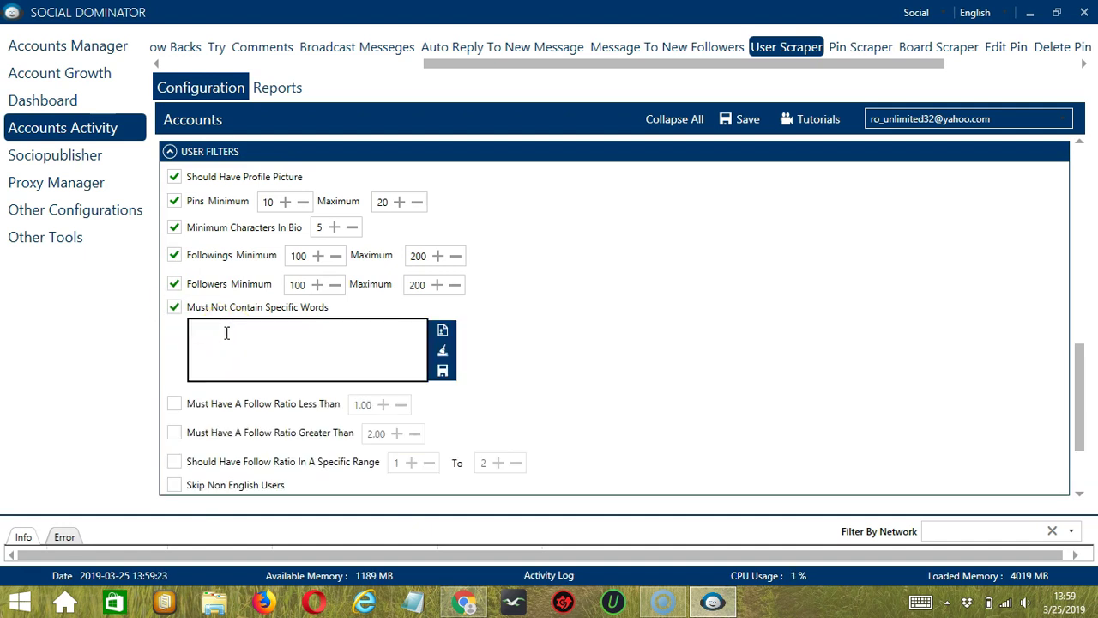
text(Politi)
click(444, 352)
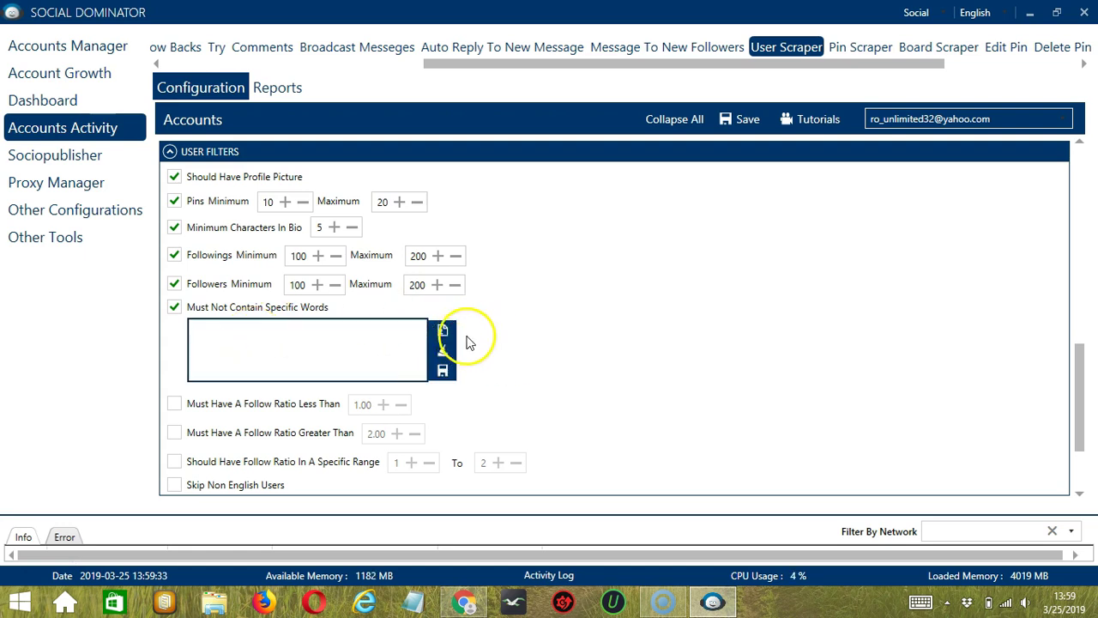
click(444, 330)
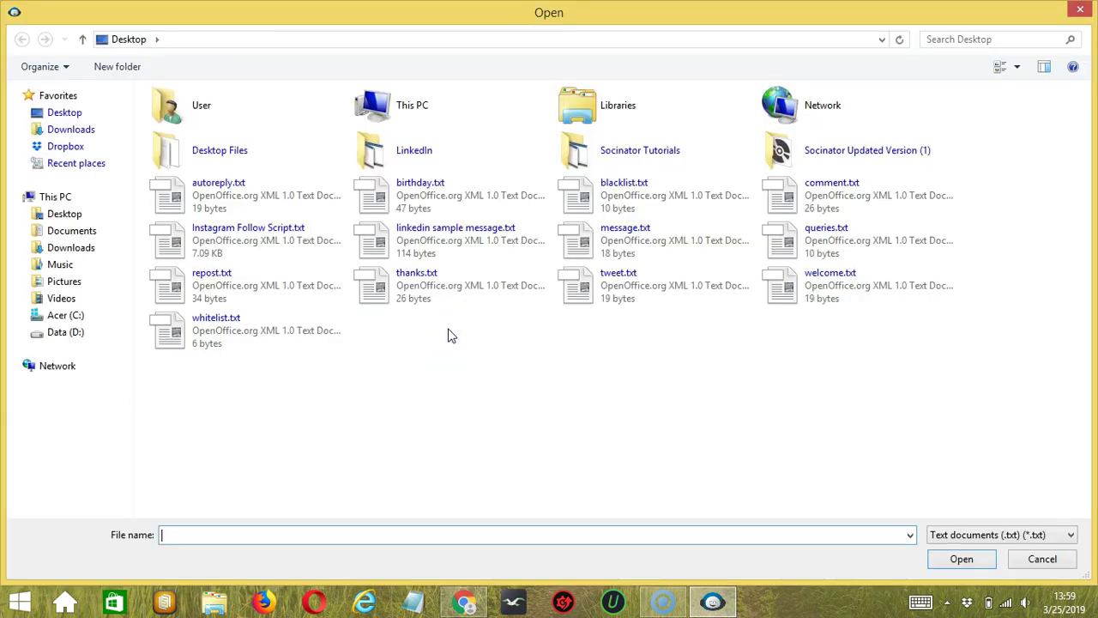
click(1026, 560)
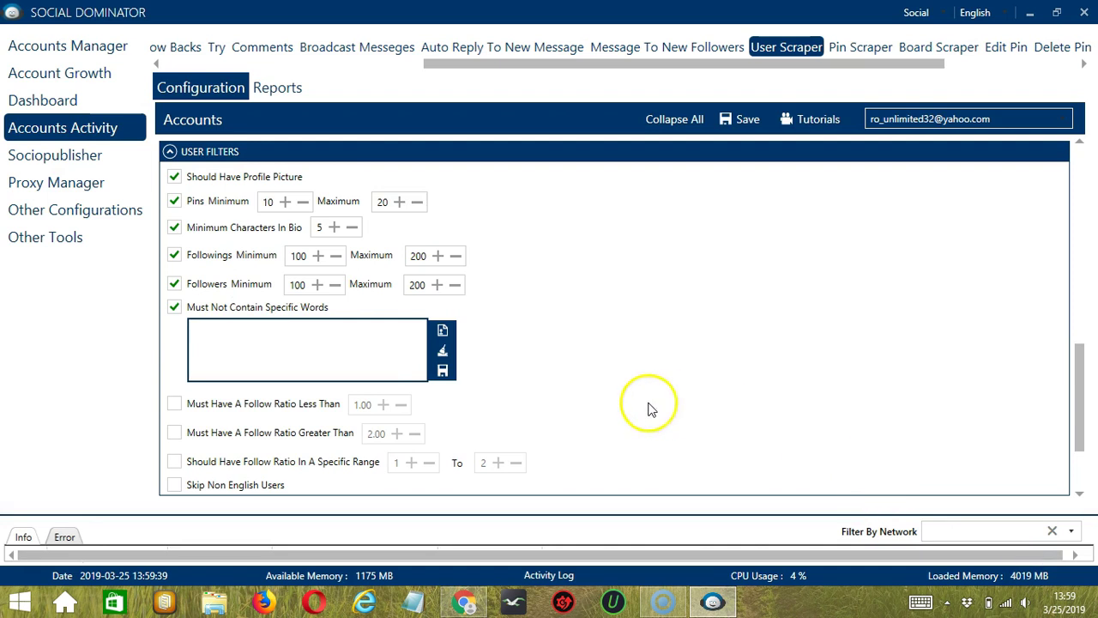
click(441, 371)
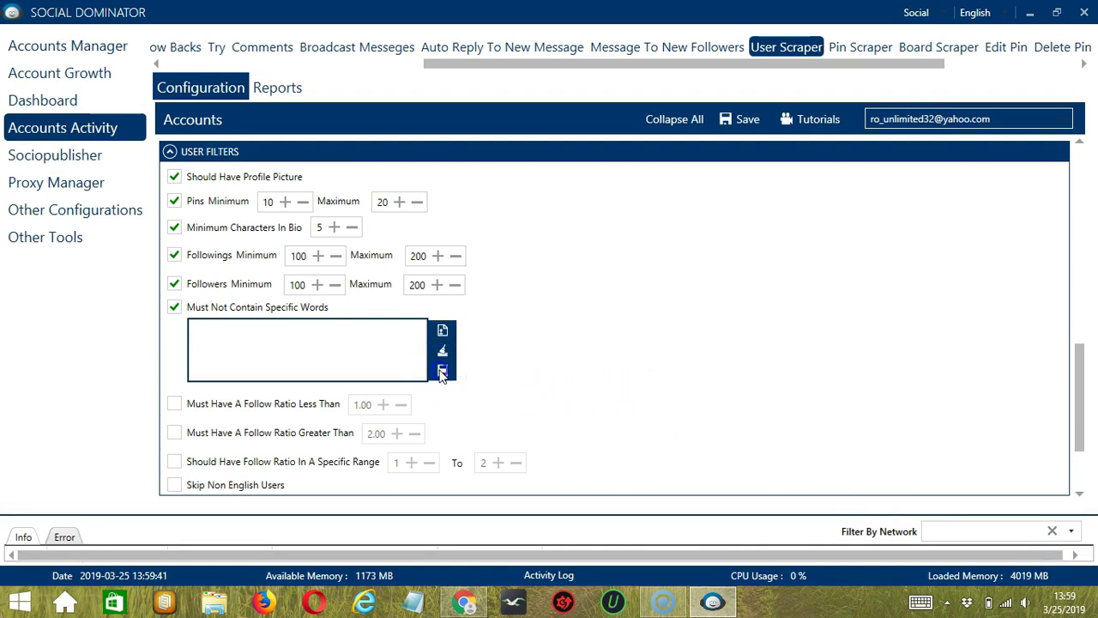
click(174, 307)
click(176, 334)
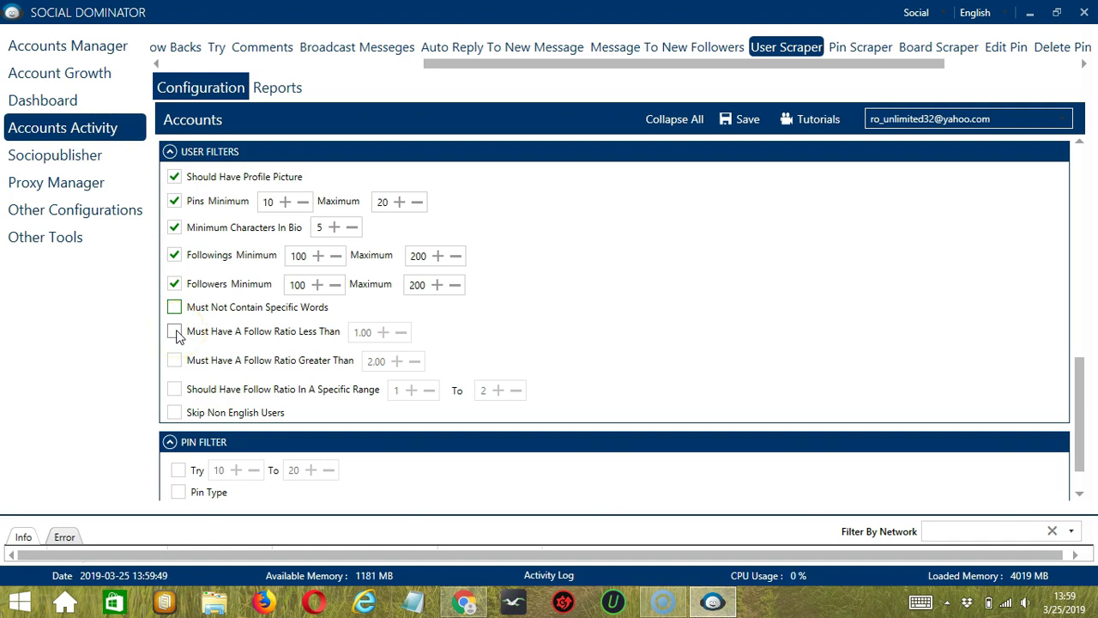
click(326, 342)
click(175, 412)
click(1079, 493)
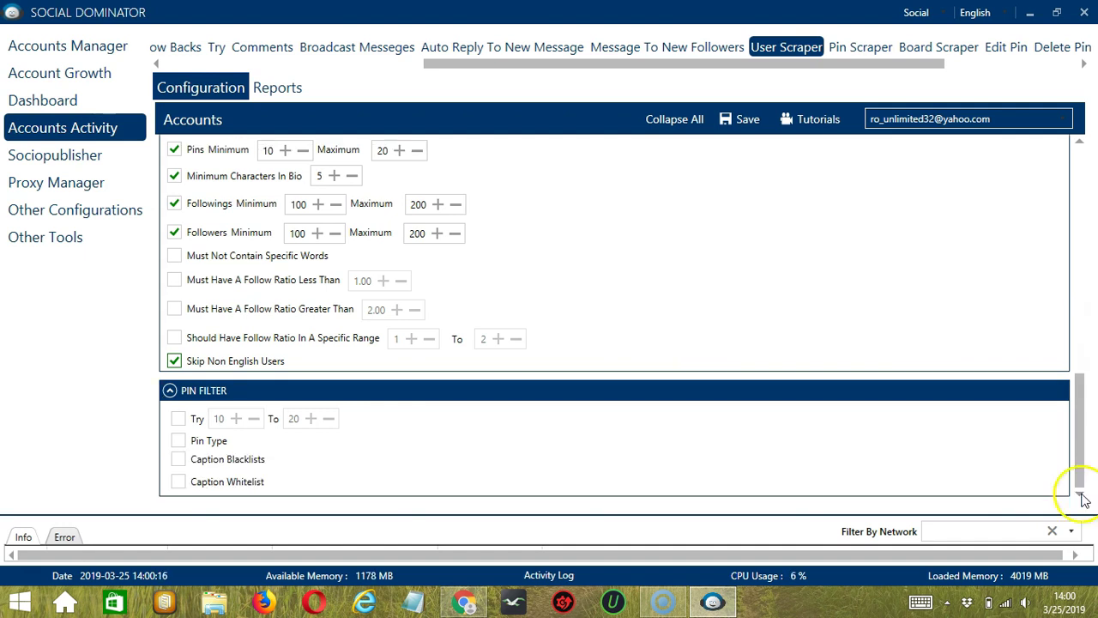
click(397, 431)
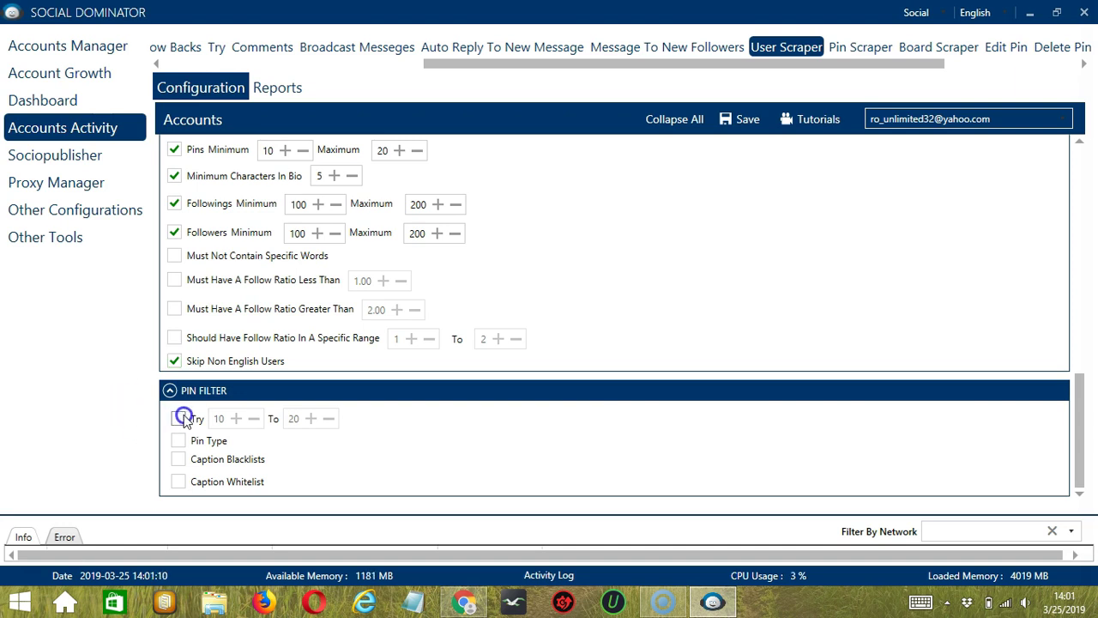
Enable the Try 10–20 pin filter and set Pin Type to Ignore Videos.
click(179, 418)
click(106, 421)
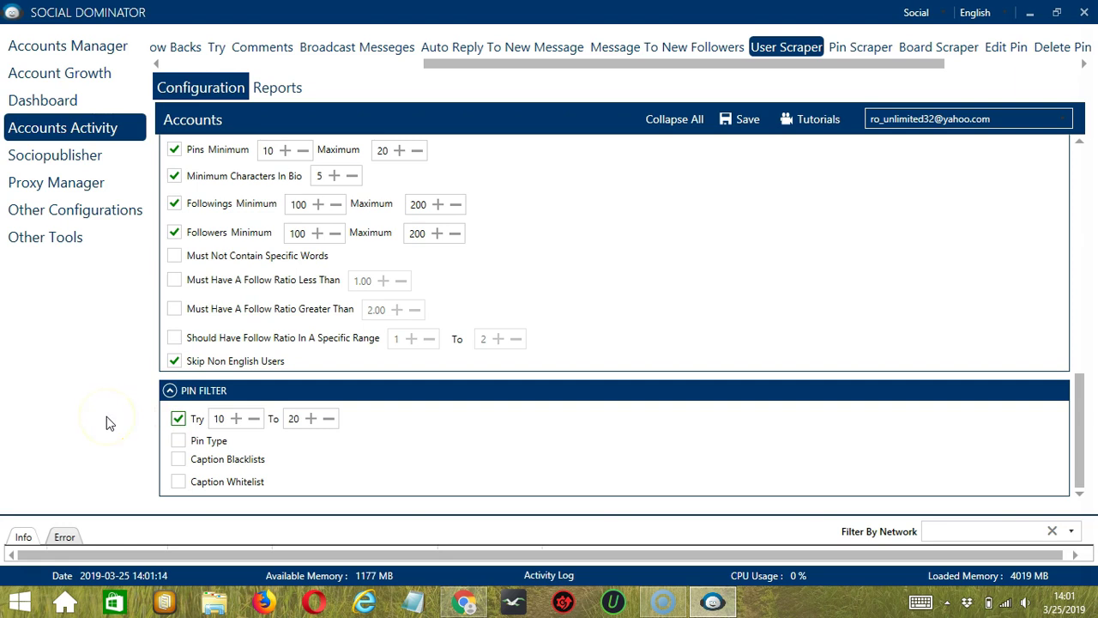
click(177, 441)
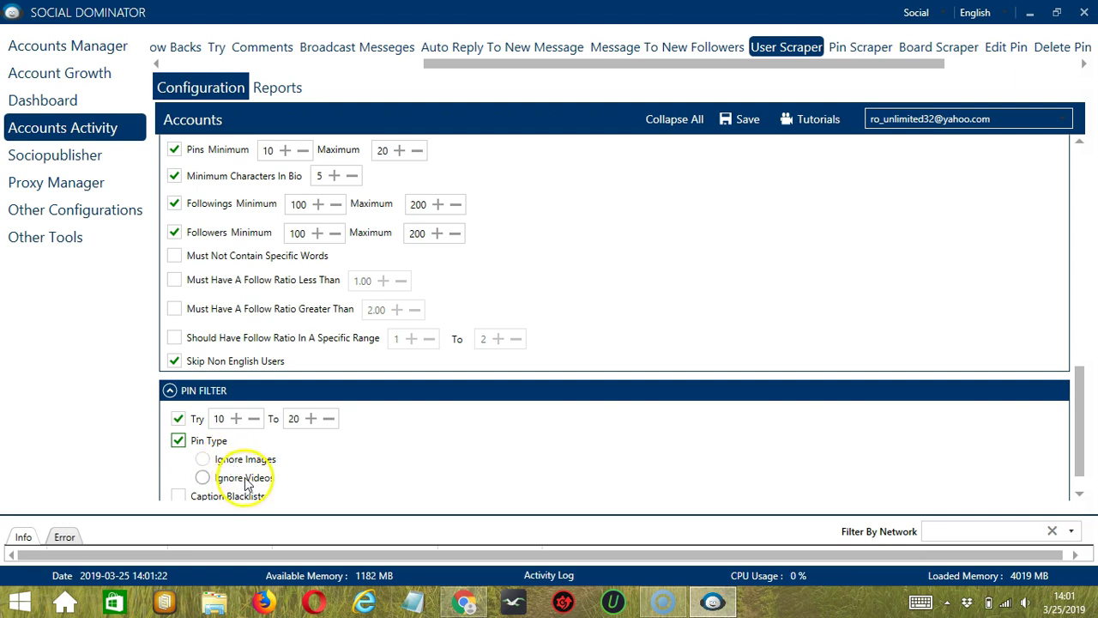
click(233, 481)
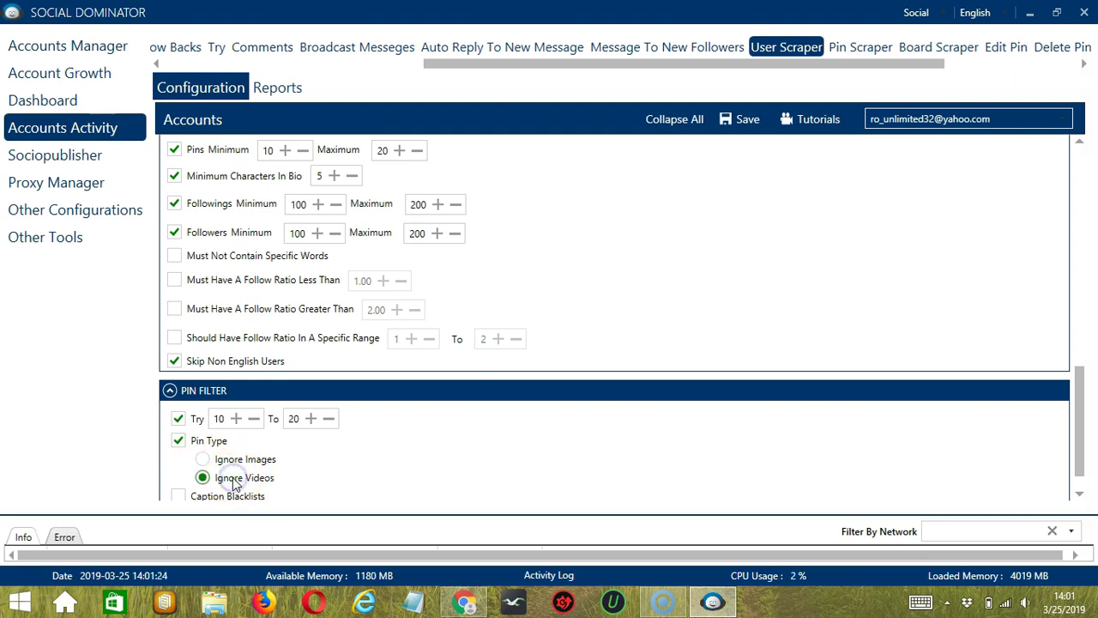
scroll(169, 418, down, 1)
Blacklist 'politics' and whitelist 'pets' in pin captions, saving the whitelist.
click(177, 459)
scroll(563, 437, down, 2)
click(277, 420)
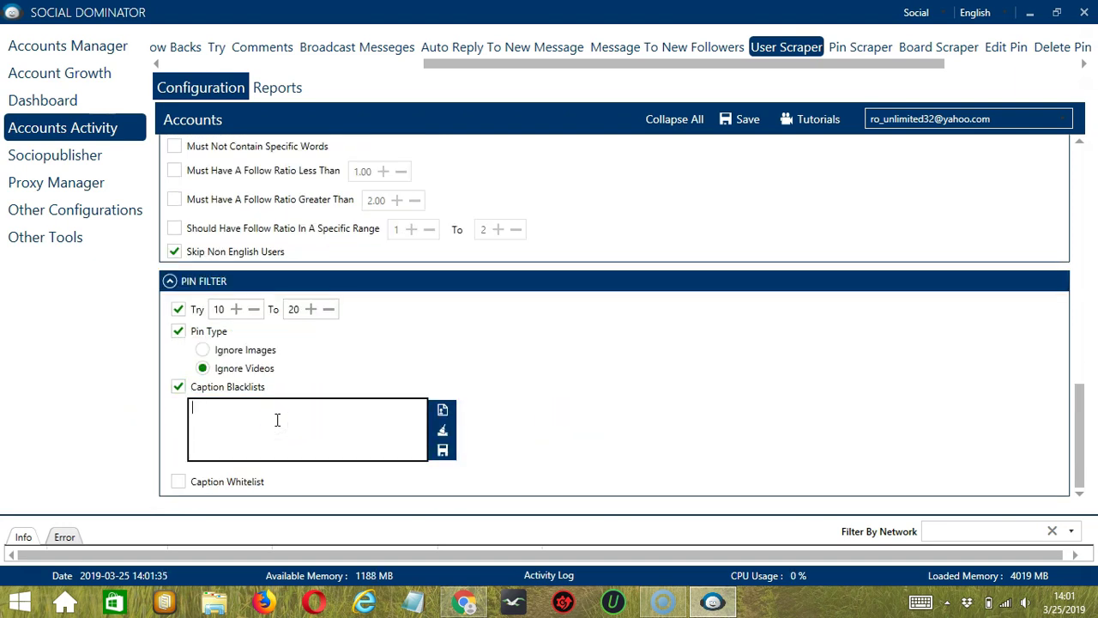
text(politics)
click(177, 483)
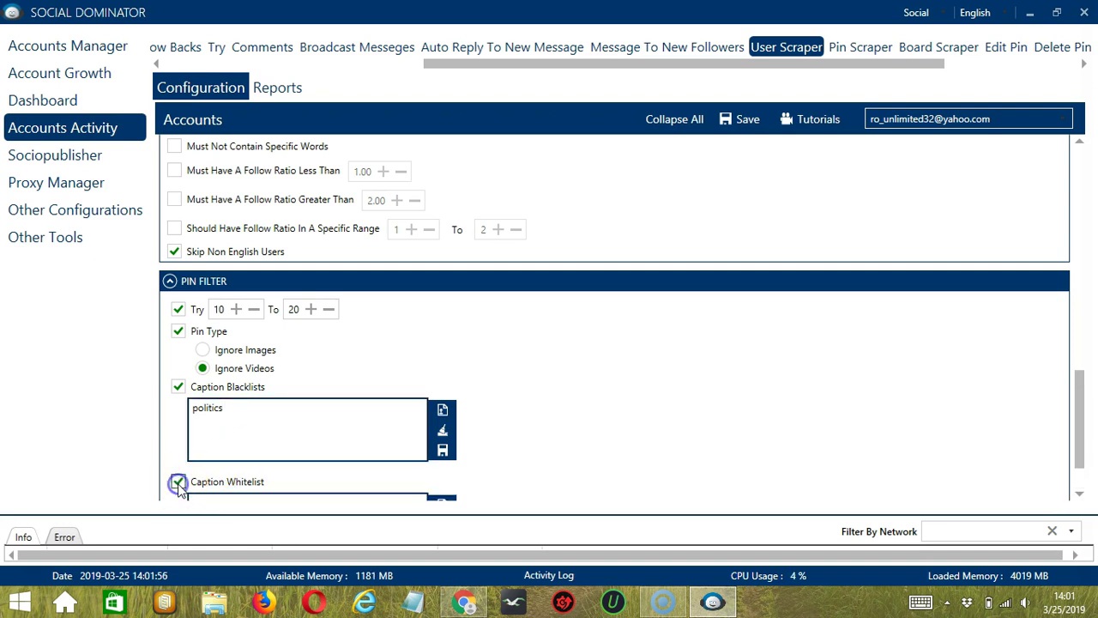
scroll(657, 404, down, 1)
click(318, 451)
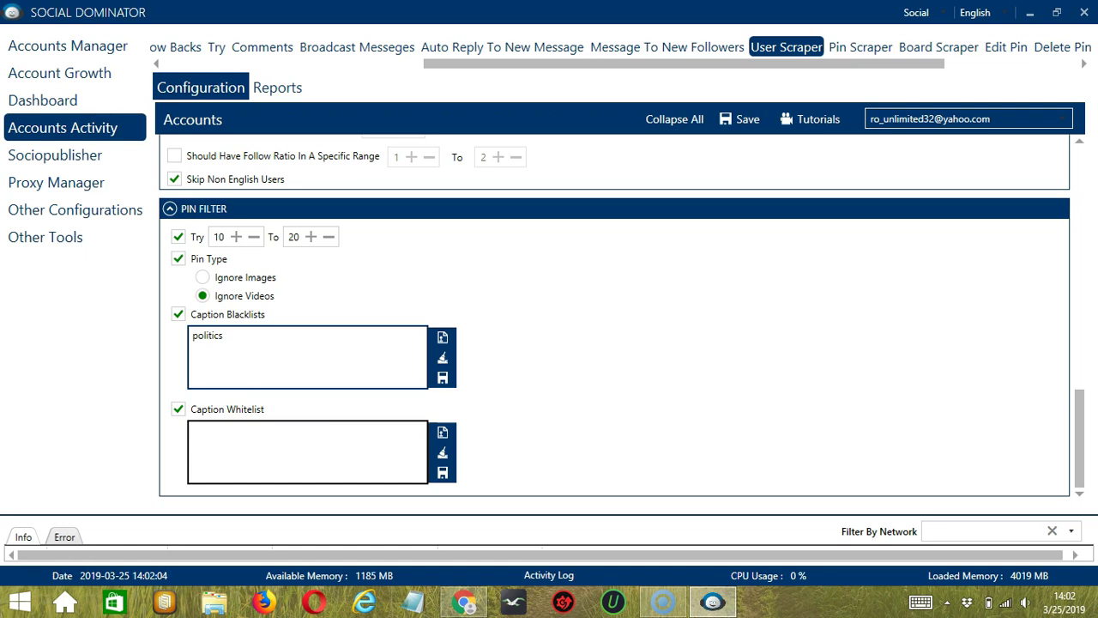
text(pets)
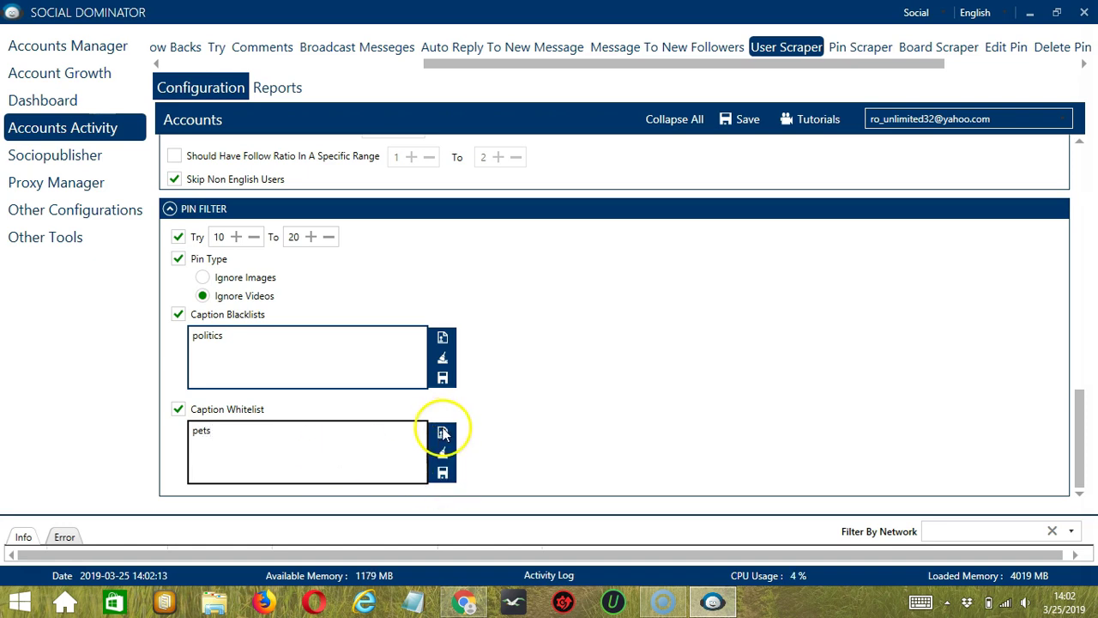
click(444, 474)
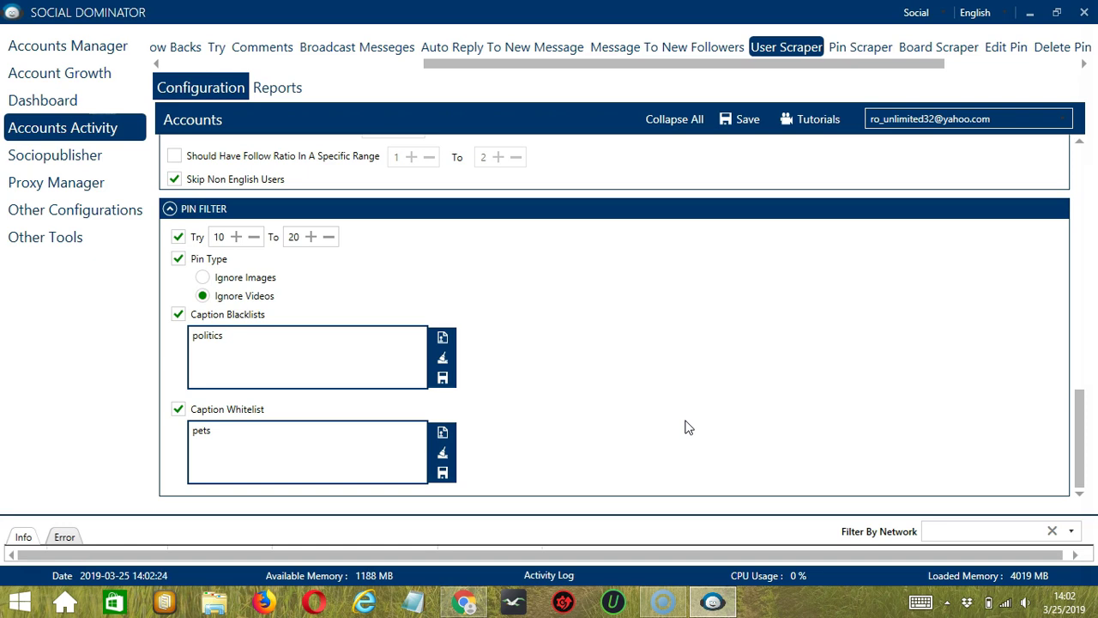
scroll(944, 172, up, 15)
Save the User Scraper settings, dismiss the success message, and set its status to Active.
click(743, 128)
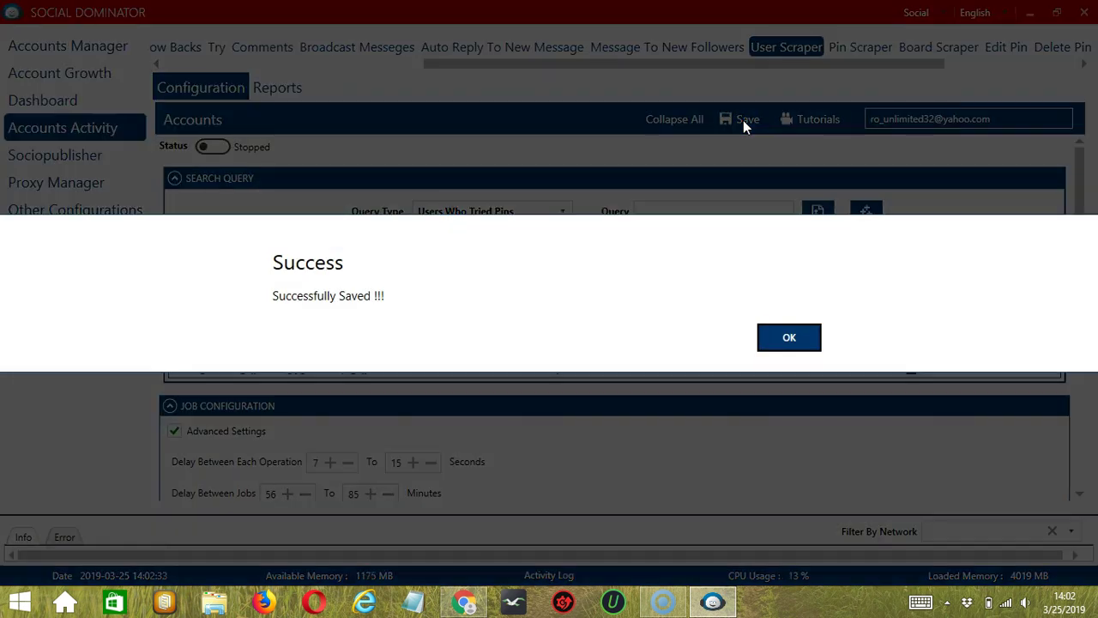
click(789, 339)
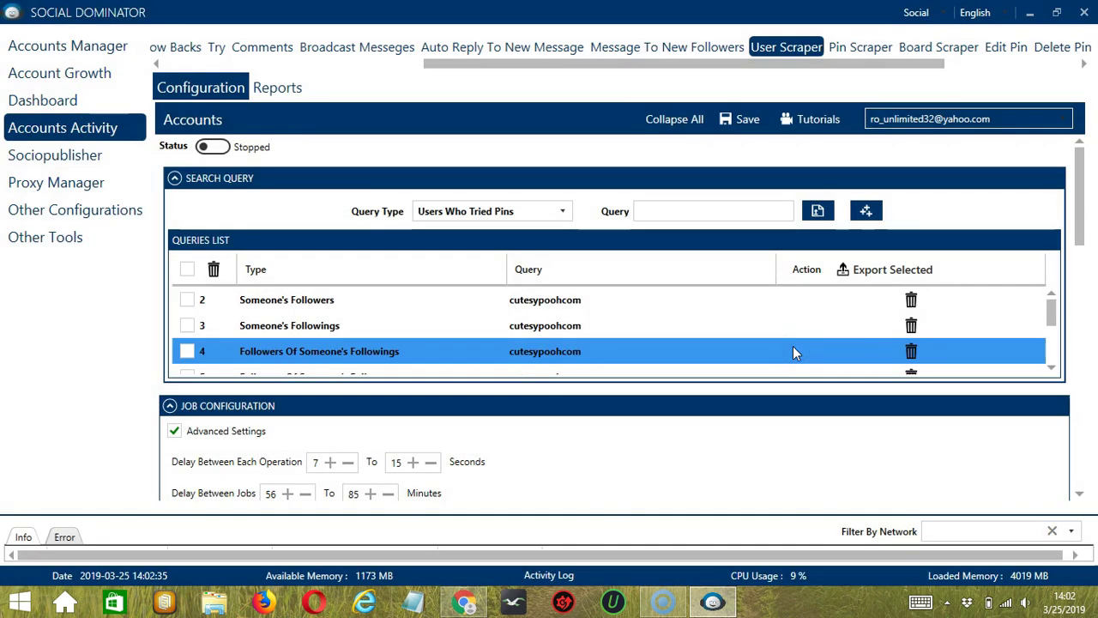
click(214, 148)
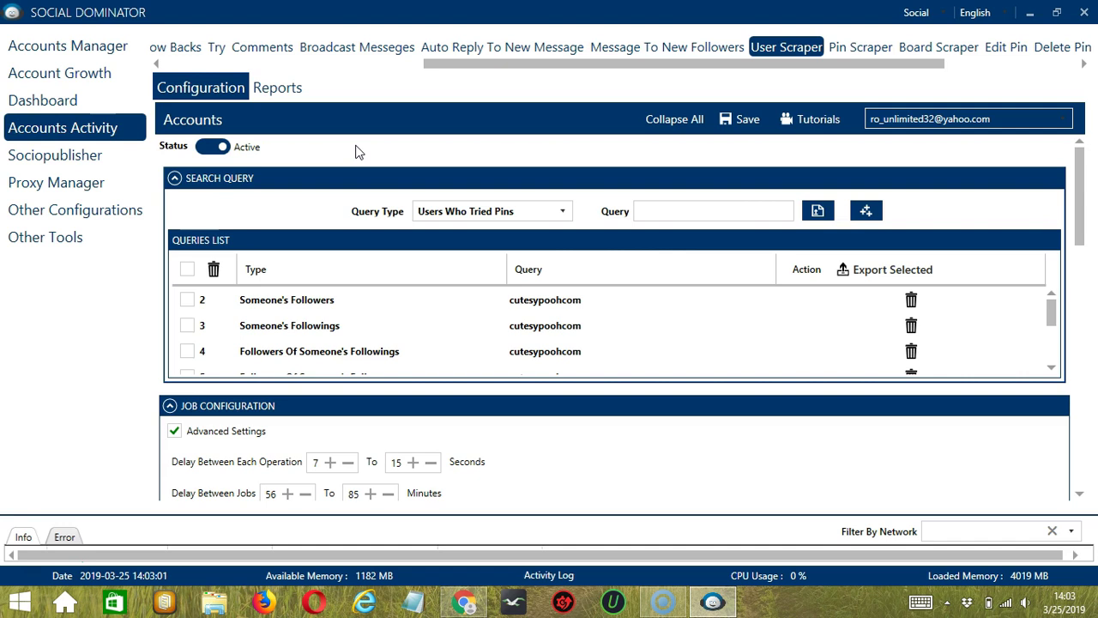
Switch the Social dropdown to Pinterest and go to the Scraper module's User Scraper form.
click(944, 16)
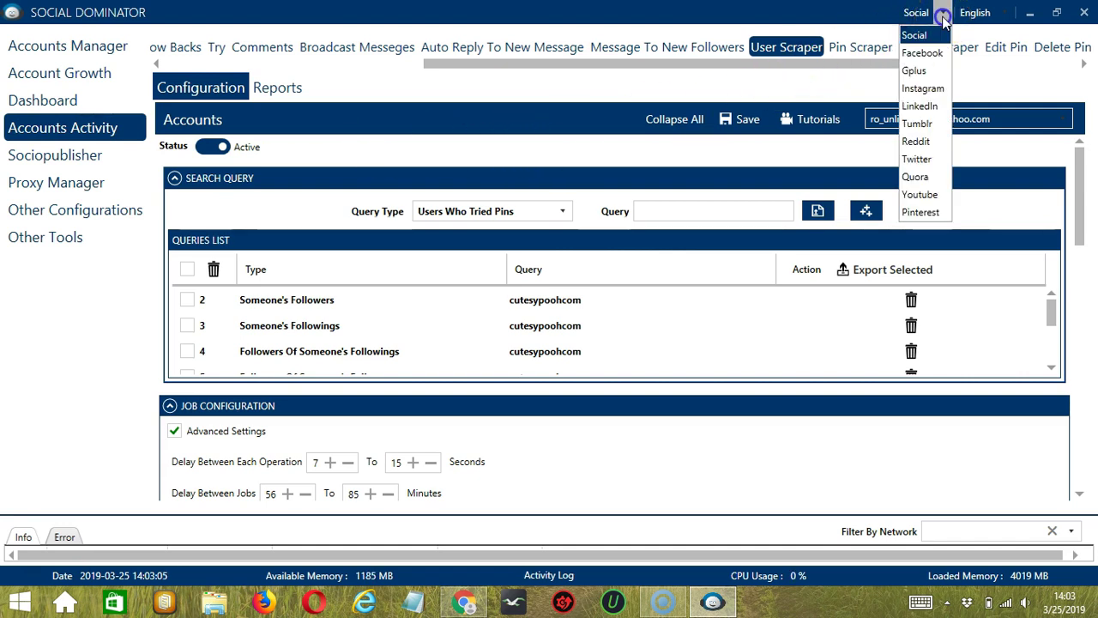
click(924, 212)
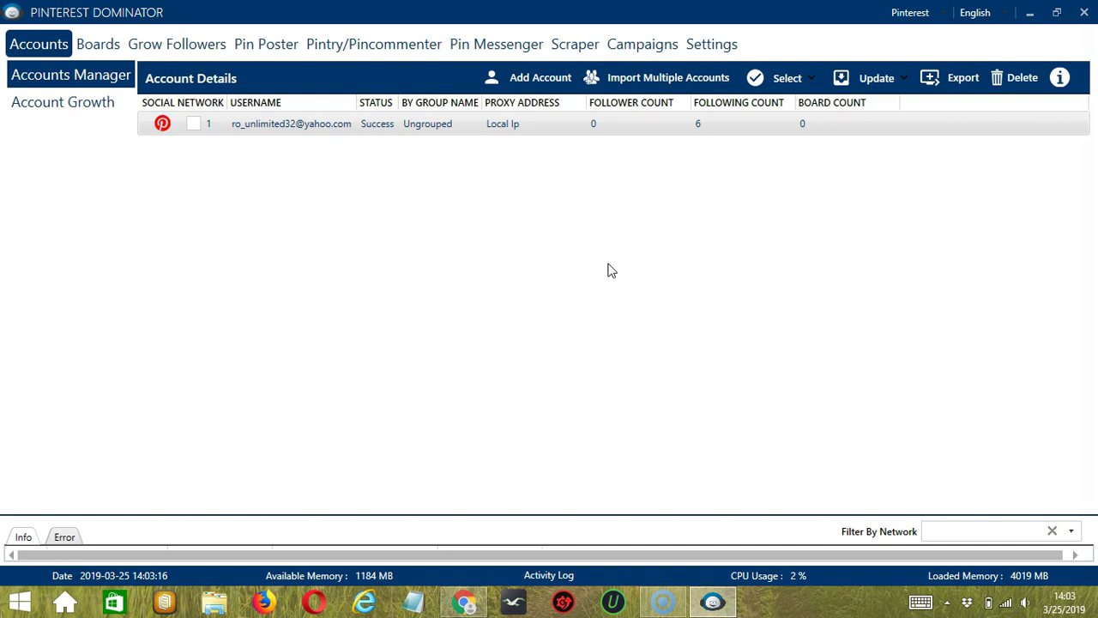
click(575, 47)
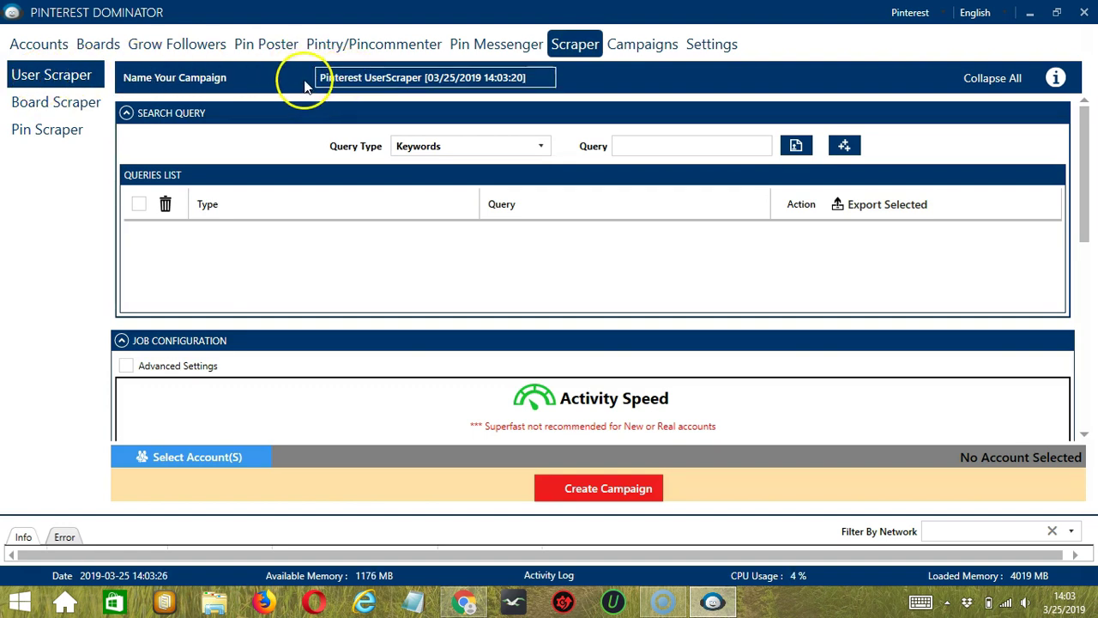
Add 'pets' as a keyword query to the new User Scraper campaign.
click(367, 79)
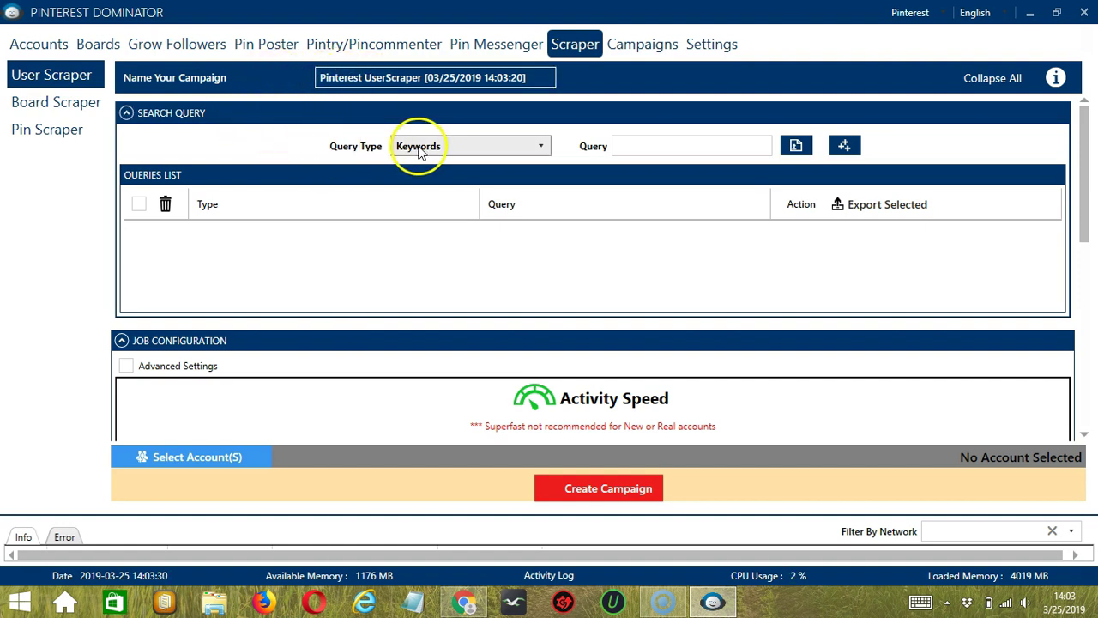
click(643, 145)
text(pets)
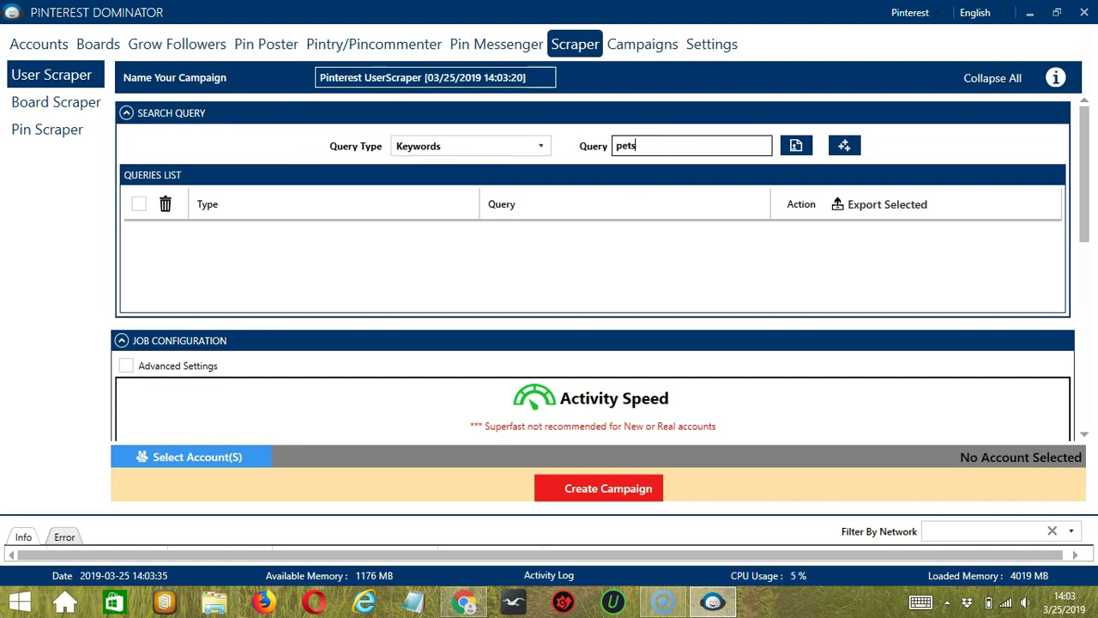
click(845, 146)
scroll(468, 187, down, 3)
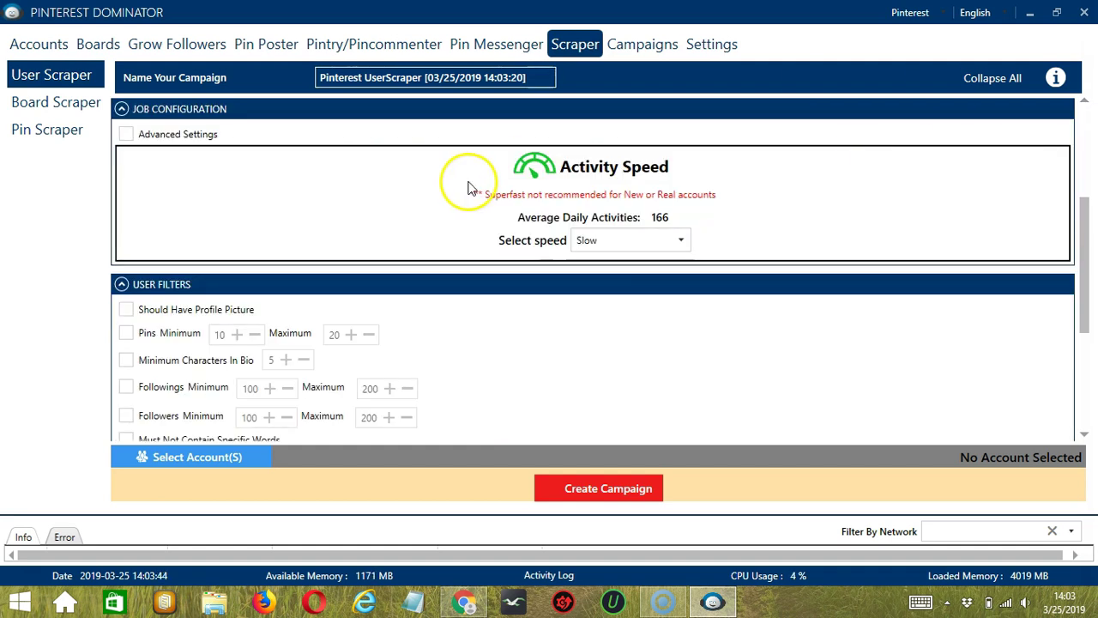
Require profile pictures, skip non-English users, and ignore video pins.
click(1082, 434)
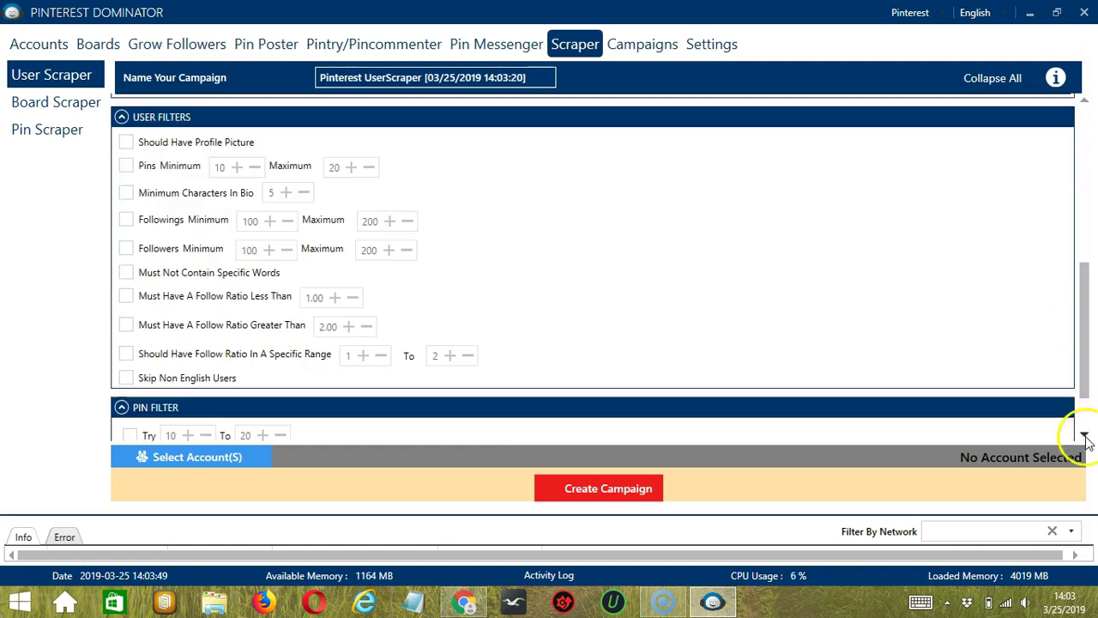
click(126, 141)
click(127, 378)
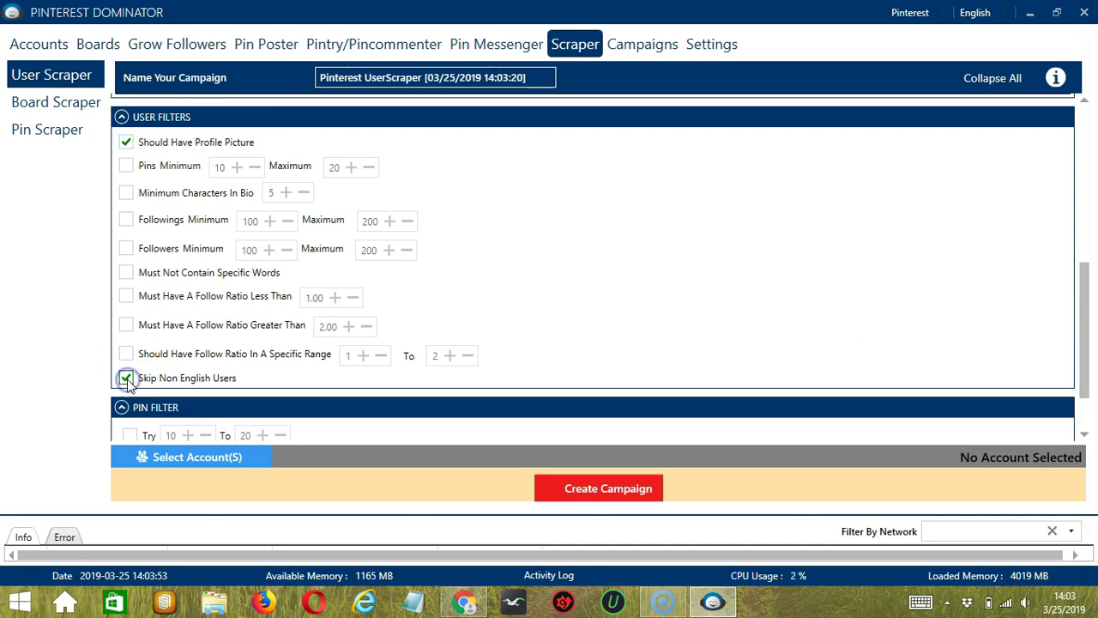
scroll(392, 380, down, 2)
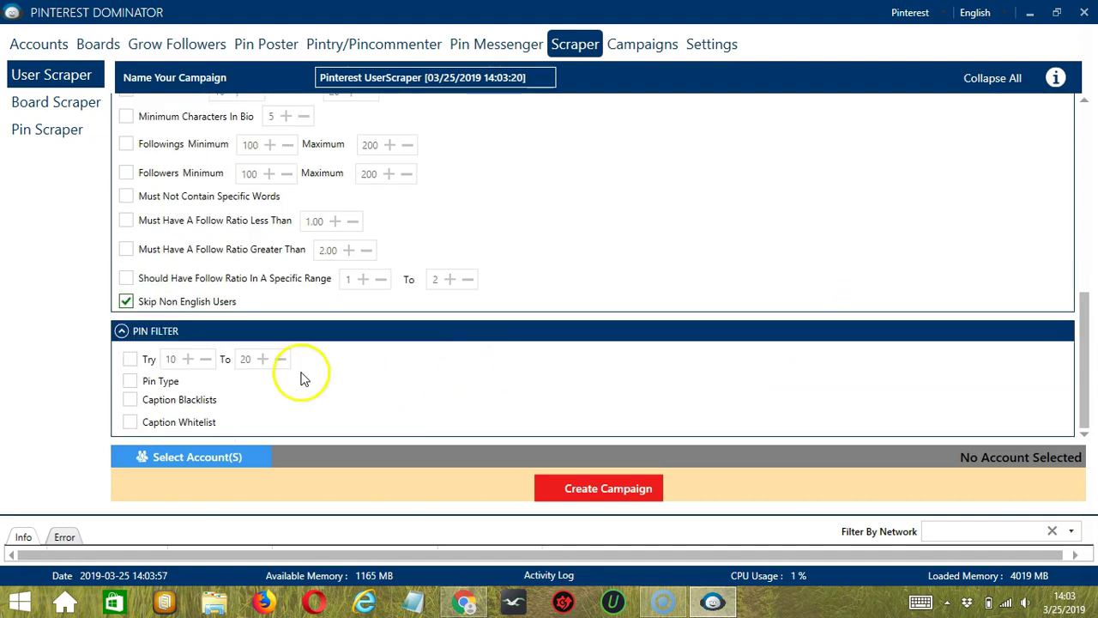
click(130, 381)
click(154, 418)
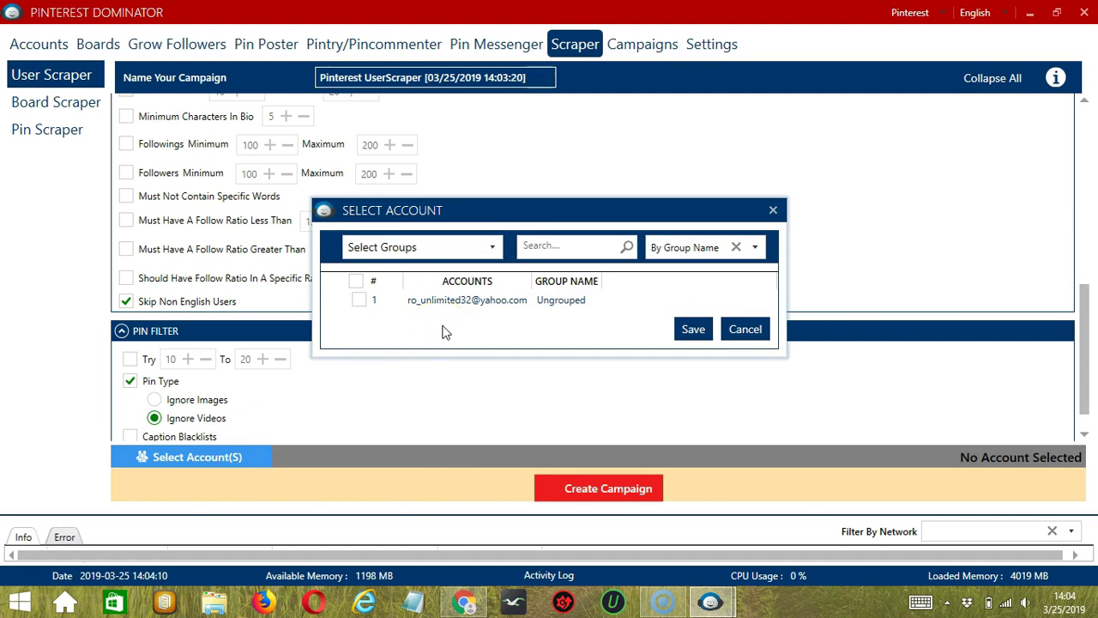
Assign the Pinterest account, create the campaign, and confirm overriding that account's previous settings.
click(360, 299)
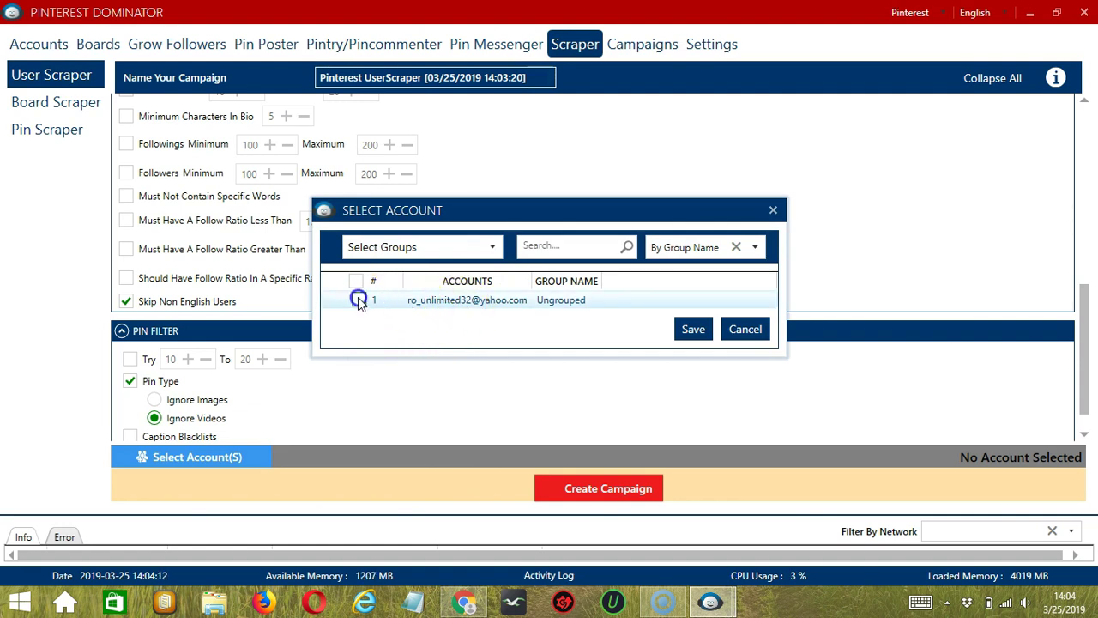
click(691, 329)
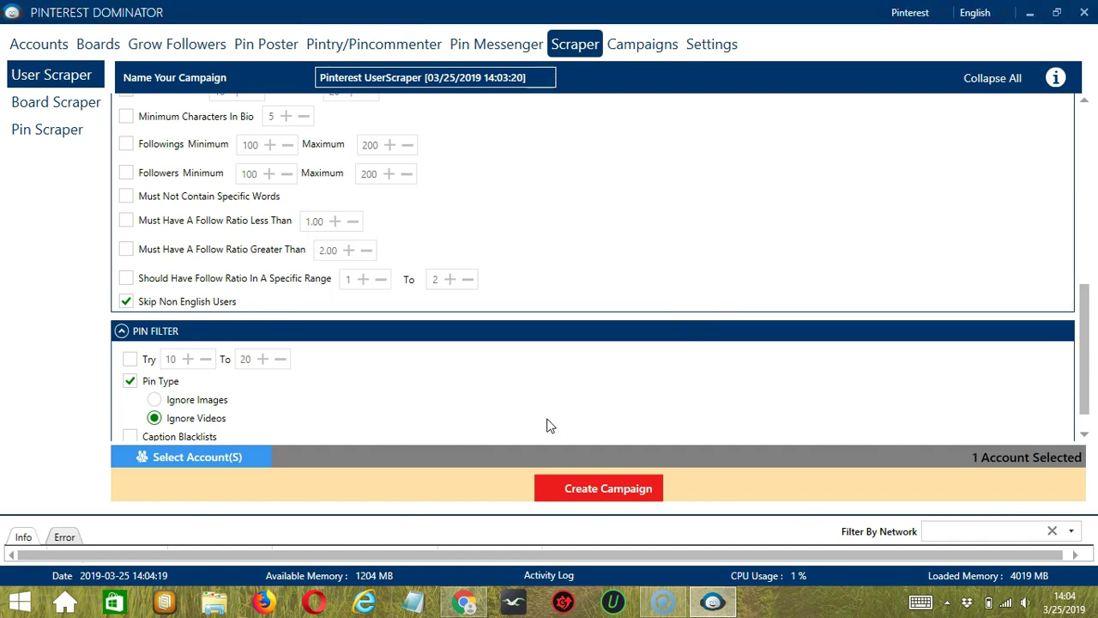
click(555, 491)
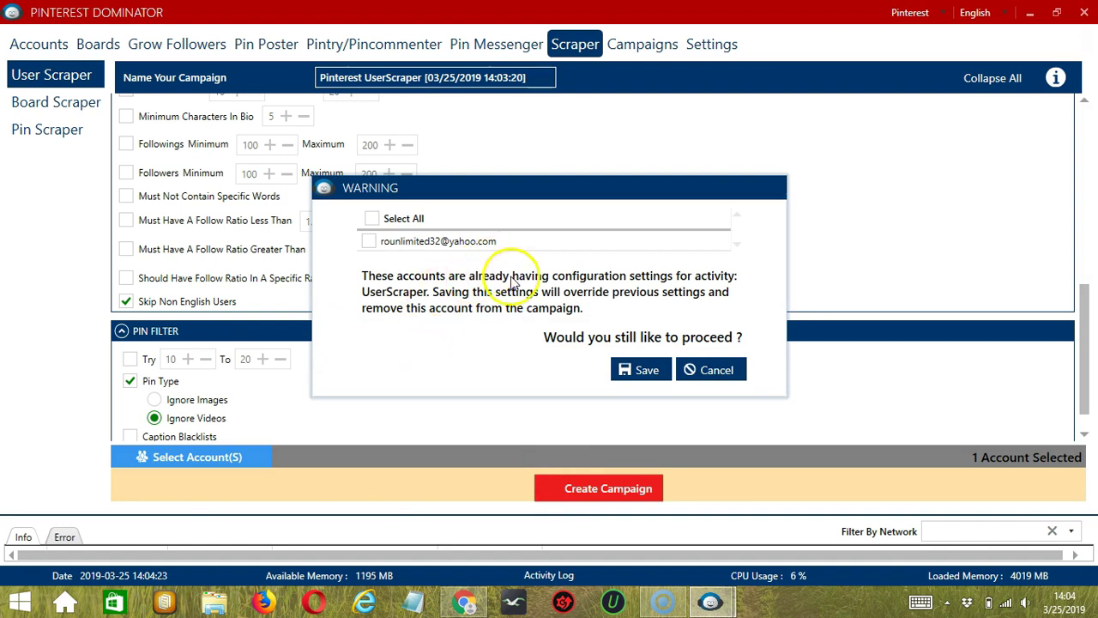
click(366, 243)
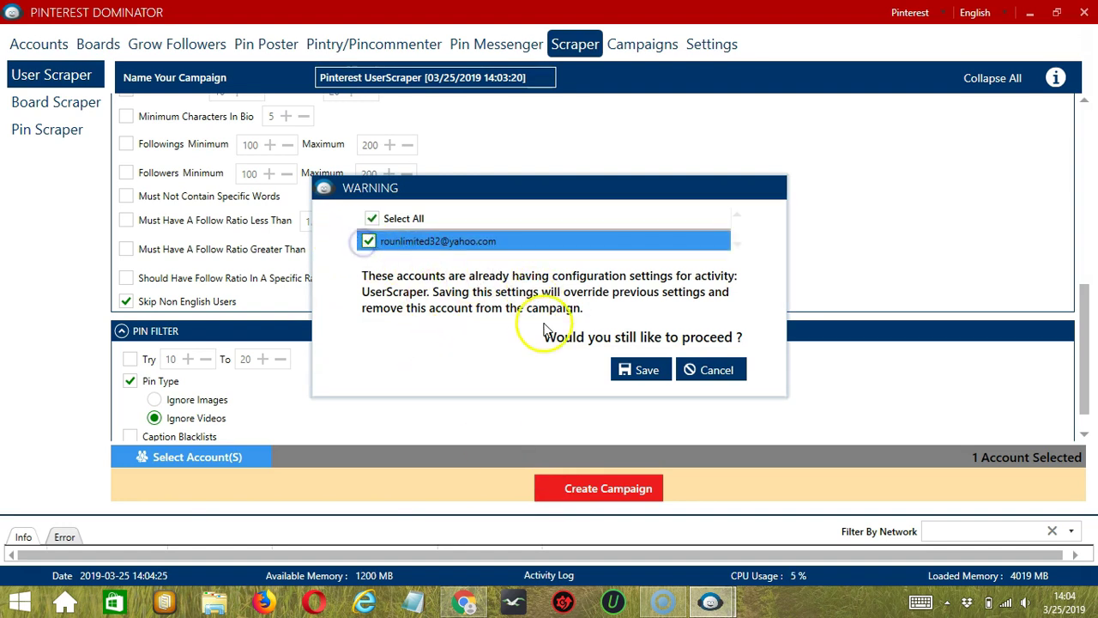
click(643, 370)
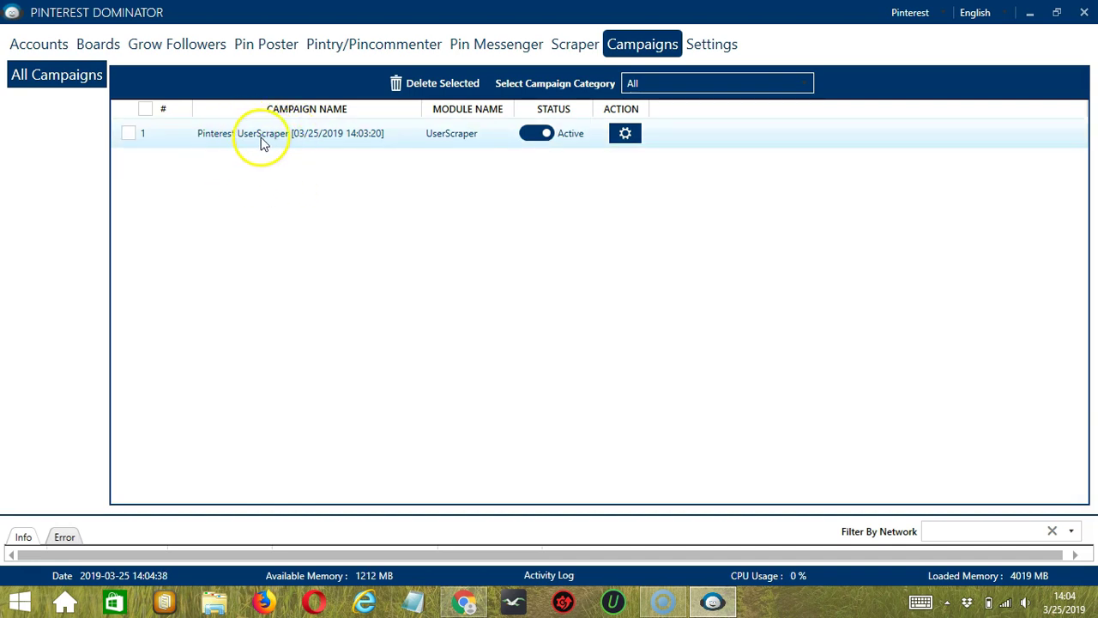
Set the Pinterest UserScraper campaign to Paused and show its Action options menu.
click(536, 135)
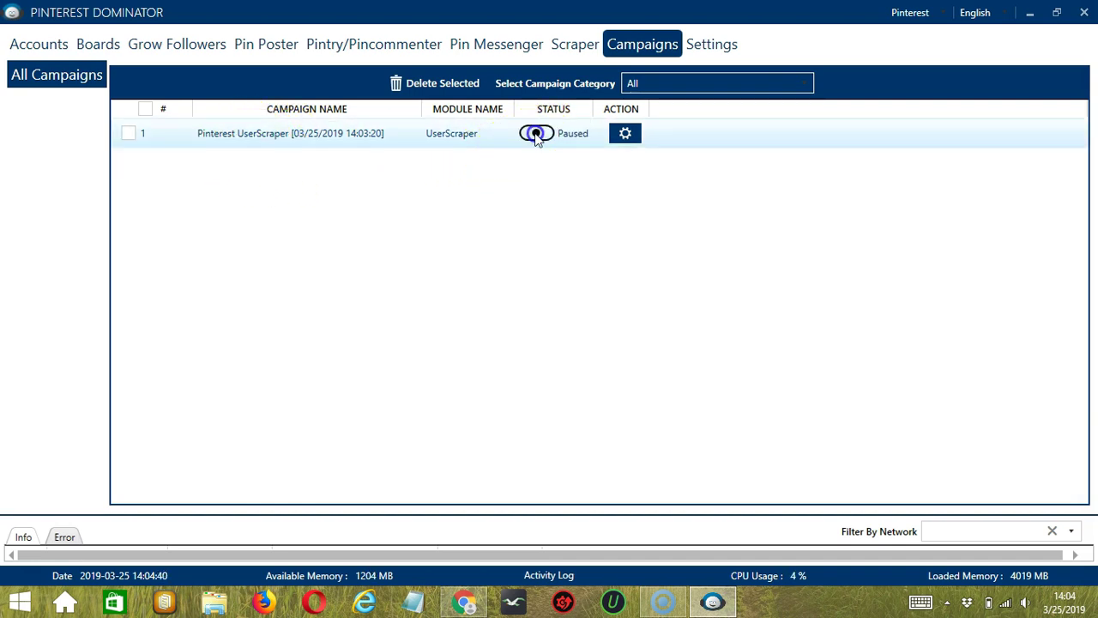
click(635, 135)
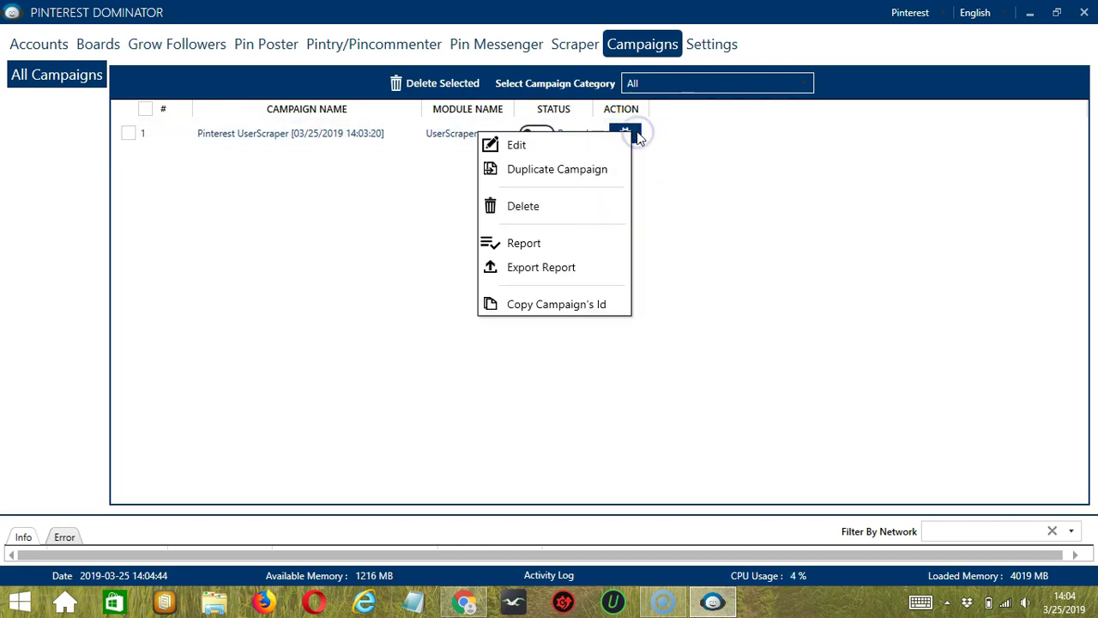